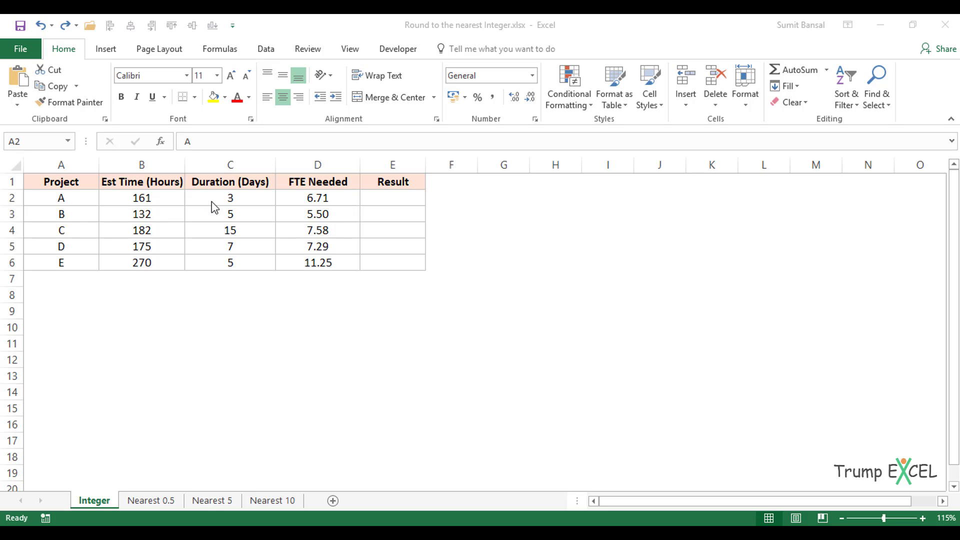
- Enter =INT(D2) in cell E2 and fill the formula down the Result column to E6
{"action": "left_click", "coordinate": [325, 199]}
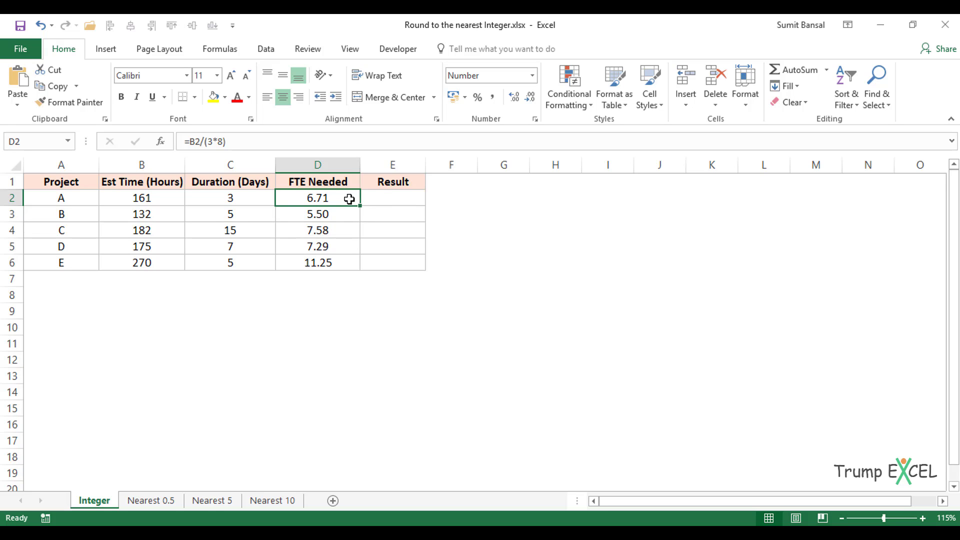
{"action": "left_click", "coordinate": [383, 198]}
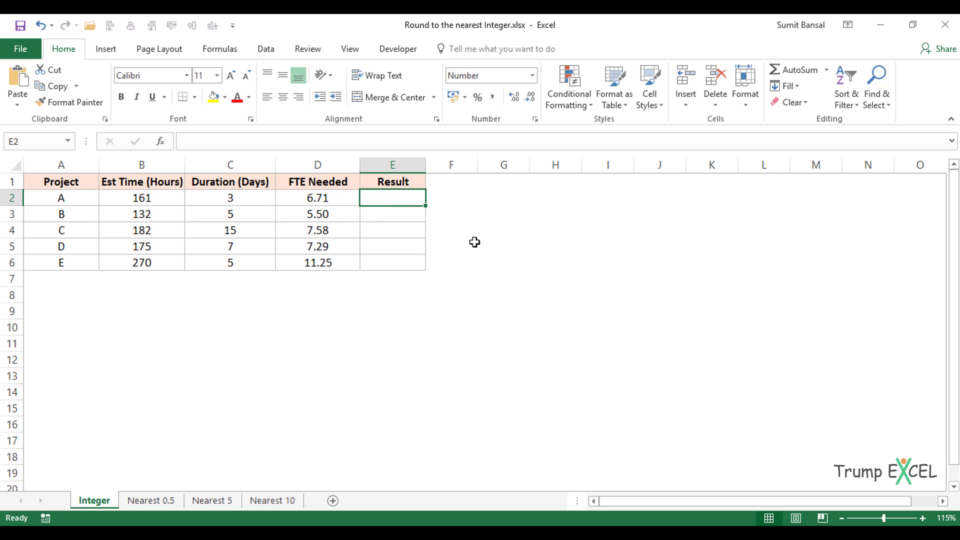
{"action": "type", "text": "=int"}
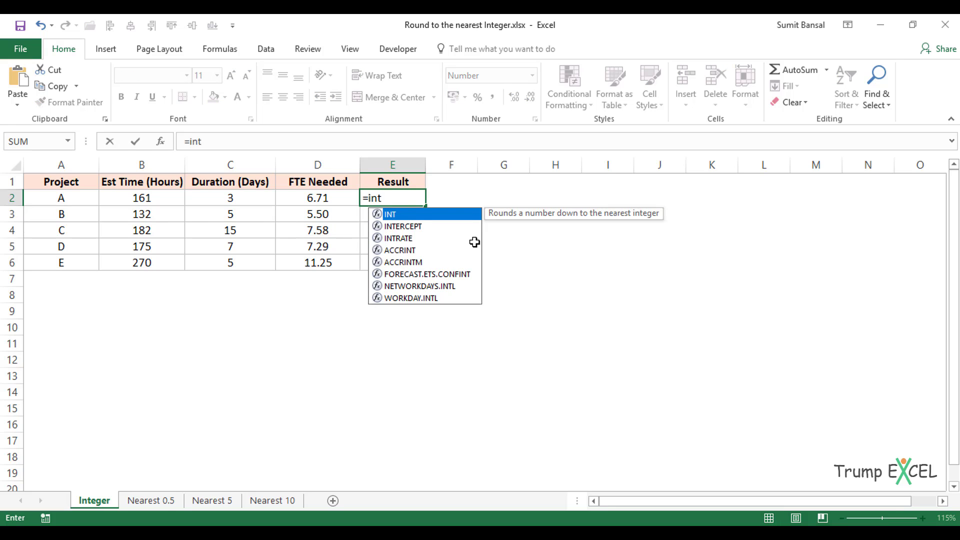
{"action": "key", "text": "Tab"}
{"action": "key", "text": "Left"}
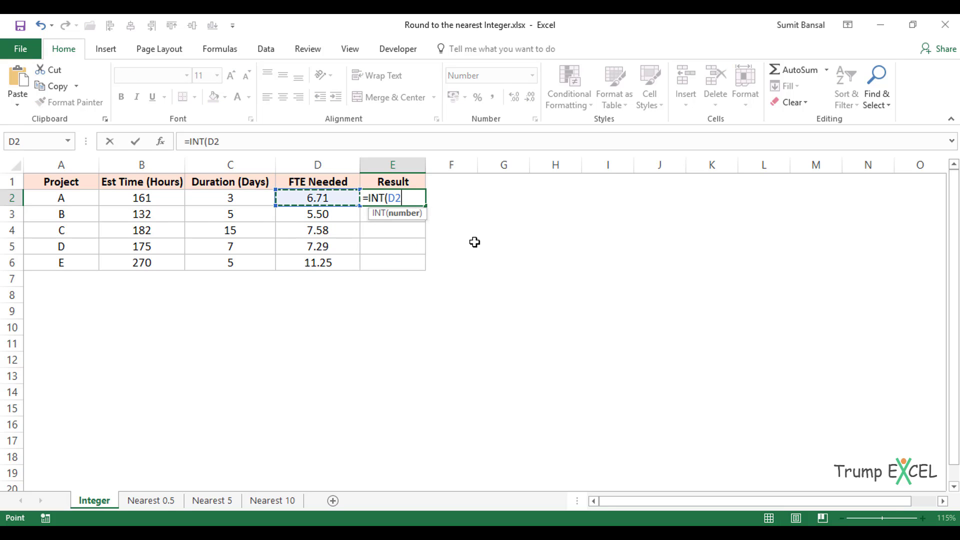
{"action": "type", "text": ")"}
{"action": "key", "text": "Return"}
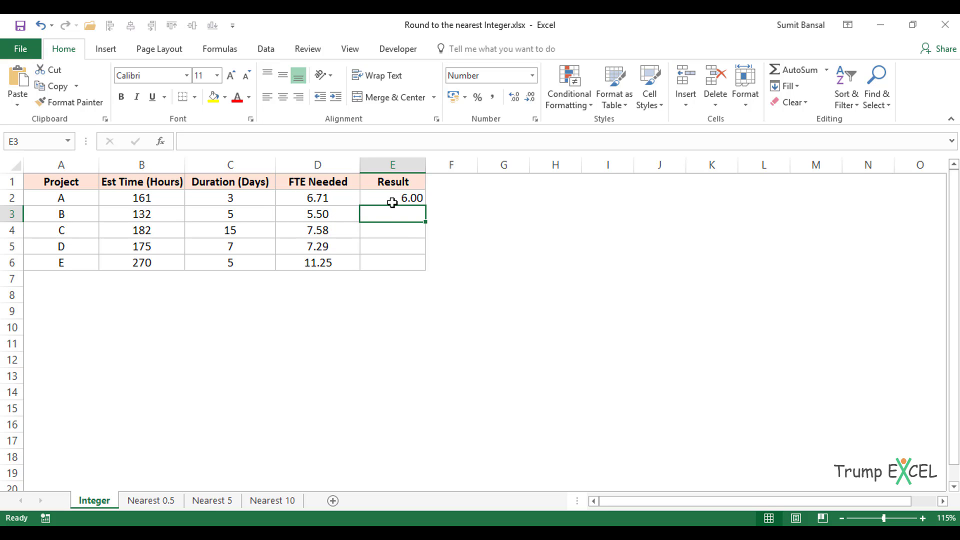
{"action": "left_click", "coordinate": [414, 199]}
{"action": "double_click", "coordinate": [426, 206]}
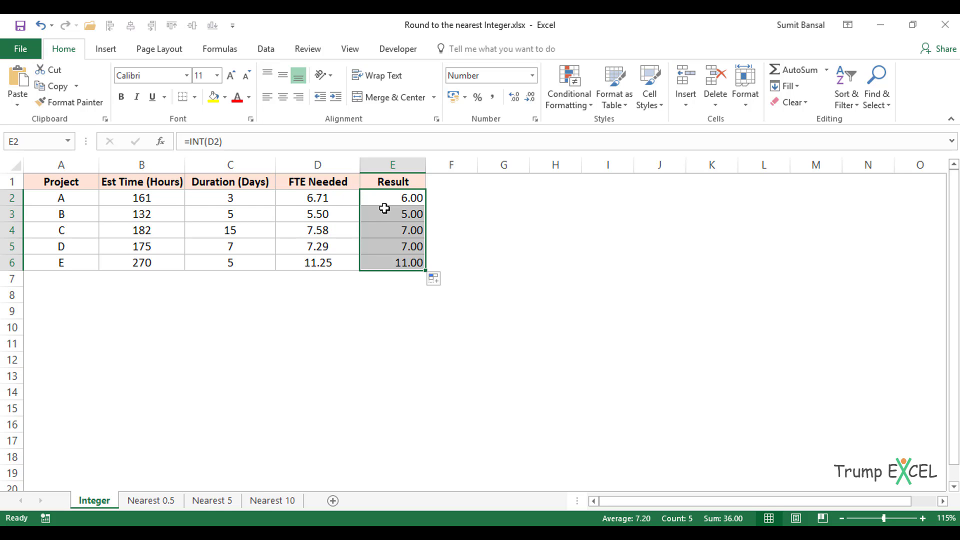
- Clear the INT formulas from E2:E6 and return to cell E2
{"action": "left_click_drag", "start_coordinate": [375, 199], "coordinate": [386, 262]}
{"action": "key", "text": "Delete"}
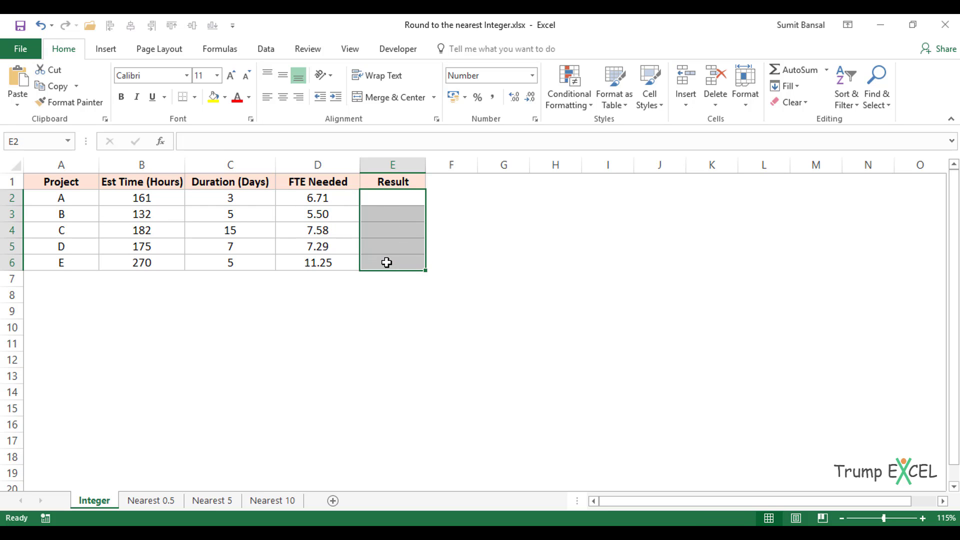
{"action": "key", "text": "Up"}
{"action": "key", "text": "Down"}
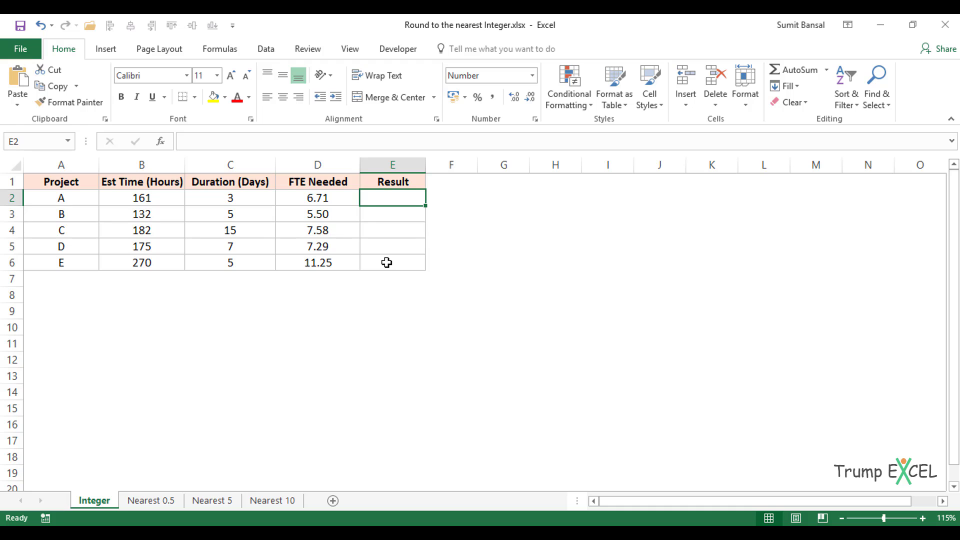
- Enter =ROUNDUP(D2,0) in cell E2 and fill the formula down the Result column to E6
{"action": "type", "text": "=R"}
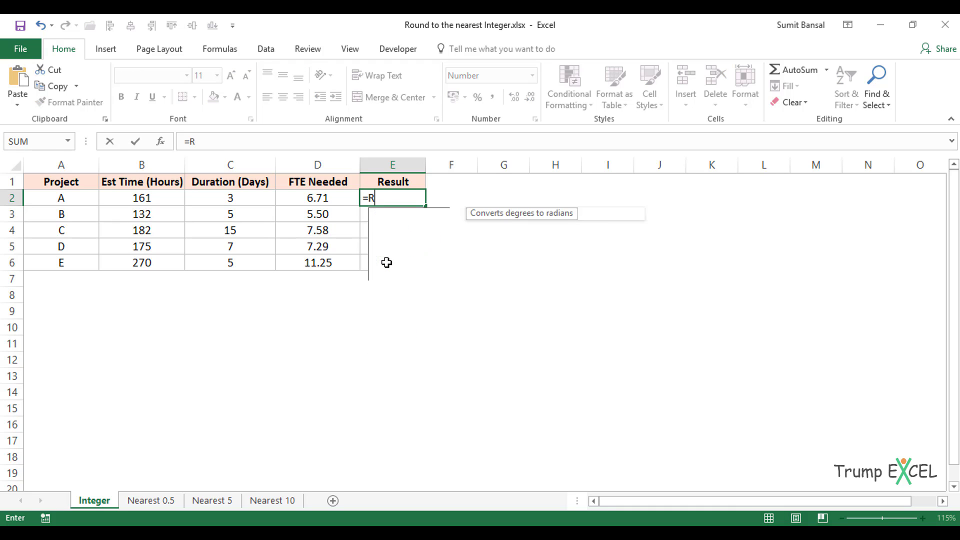
{"action": "type", "text": "oundUp("}
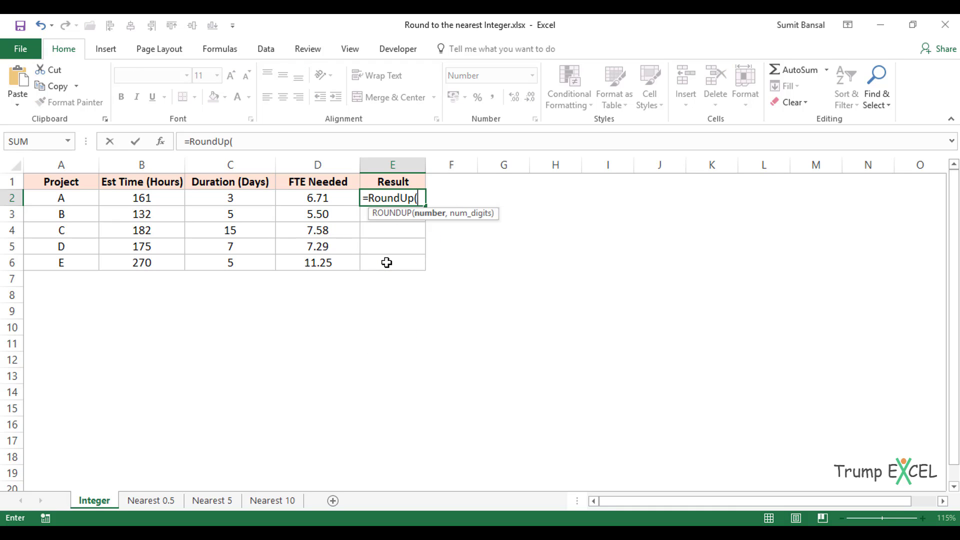
{"action": "left_click", "coordinate": [330, 198]}
{"action": "type", "text": ",0"}
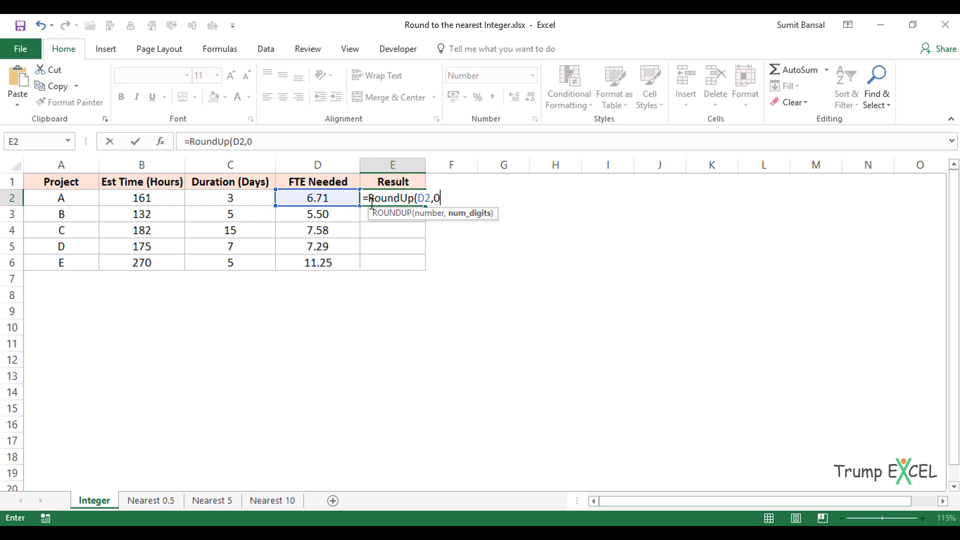
{"action": "key", "text": "Return"}
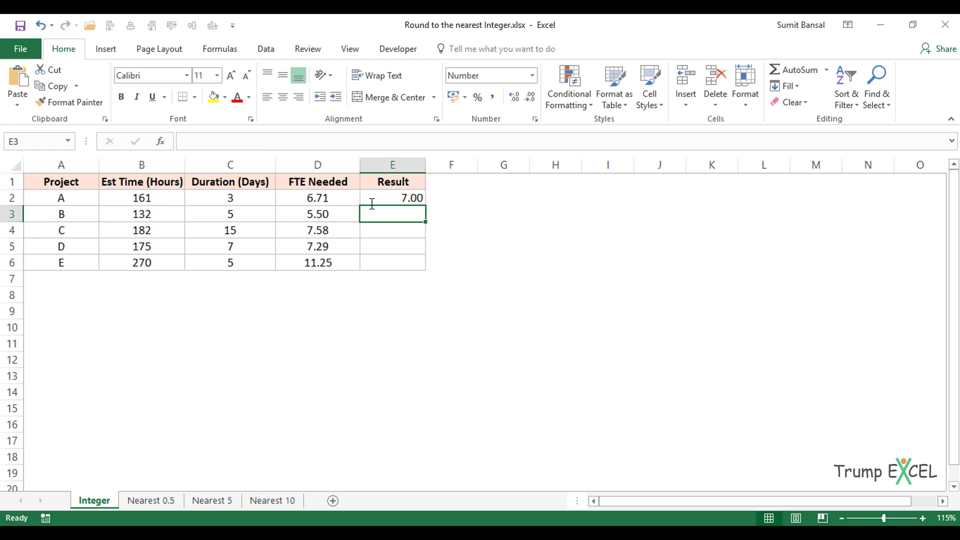
{"action": "left_click", "coordinate": [372, 202]}
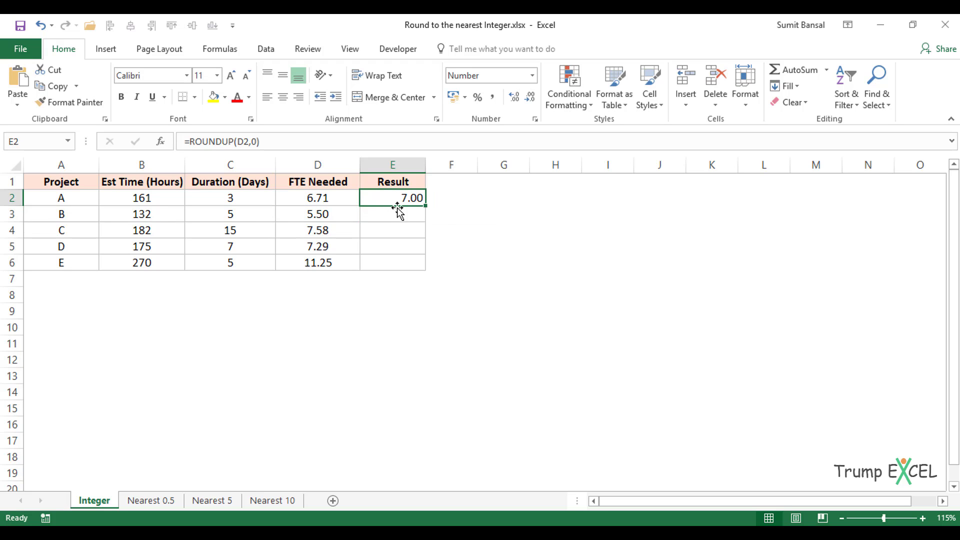
{"action": "double_click", "coordinate": [427, 205]}
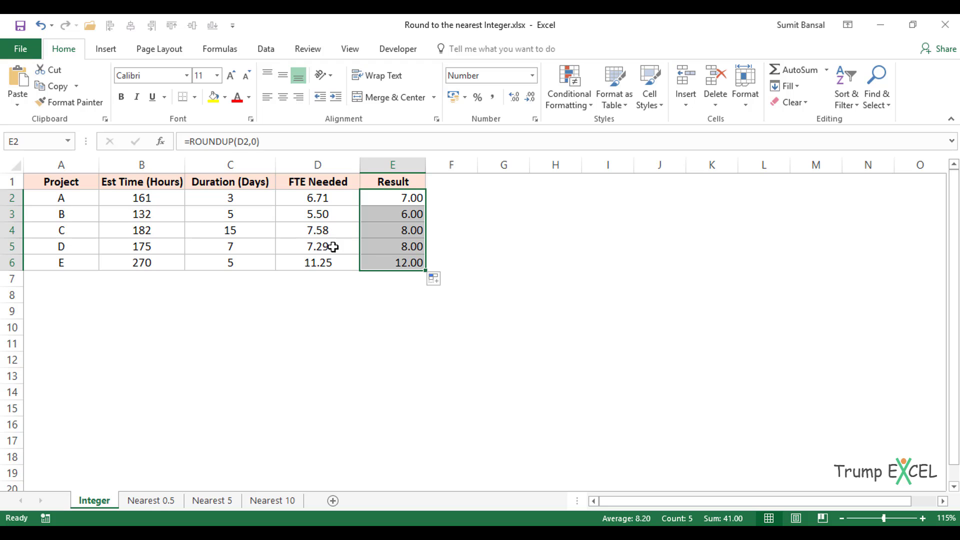
- Enter =MROUND(D2,1) in cell F2, fill it down to F6, and compare the row 5 result with the ROUNDUP one
{"action": "left_click", "coordinate": [442, 202]}
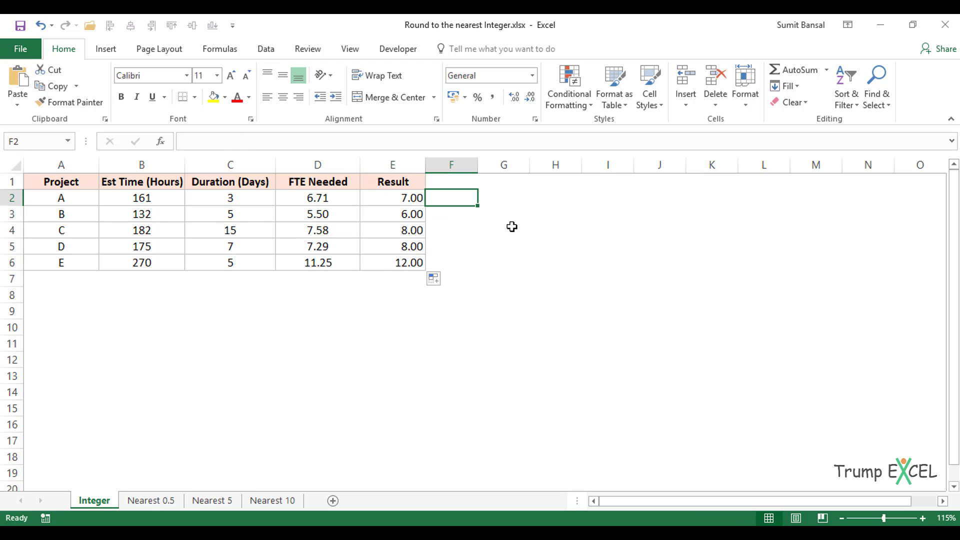
{"action": "type", "text": "=mrou"}
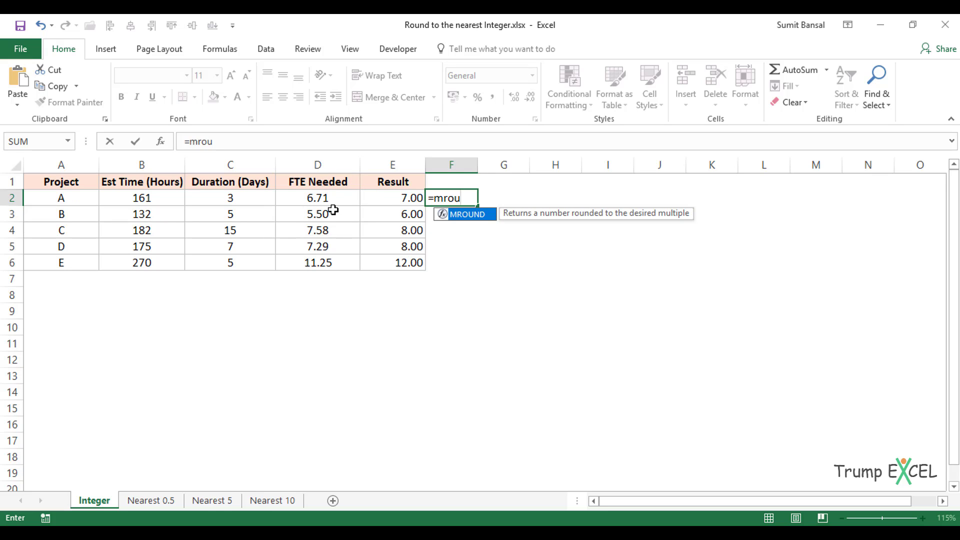
{"action": "key", "text": "Tab"}
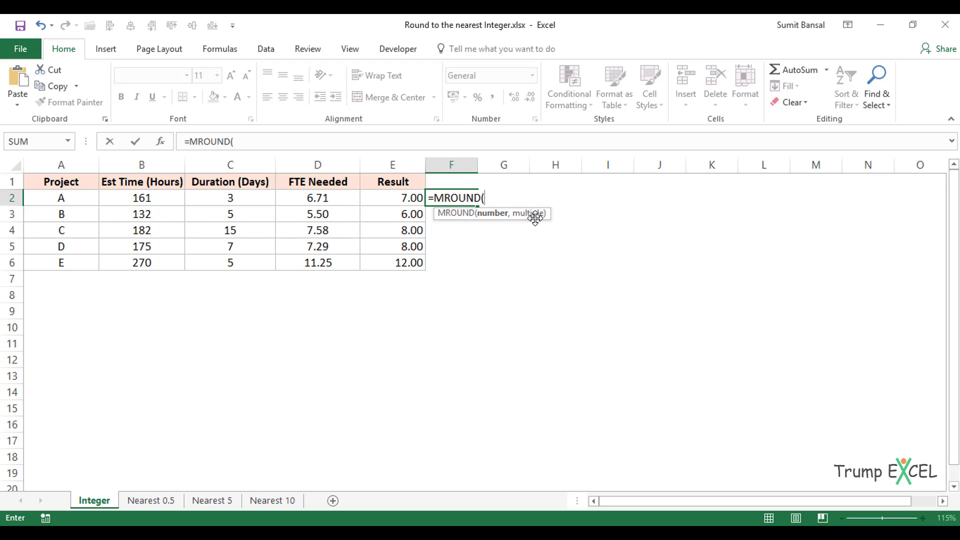
{"action": "left_click", "coordinate": [333, 200]}
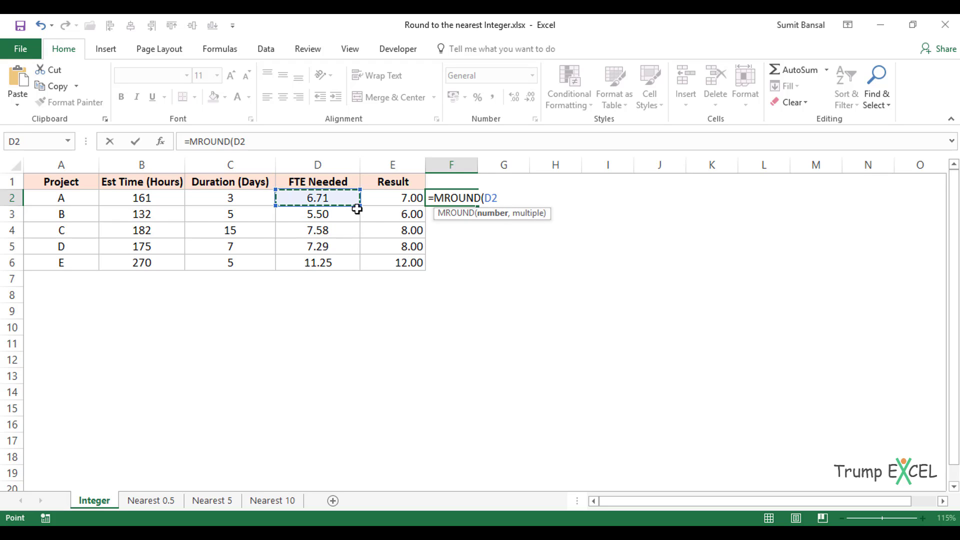
{"action": "type", "text": ","}
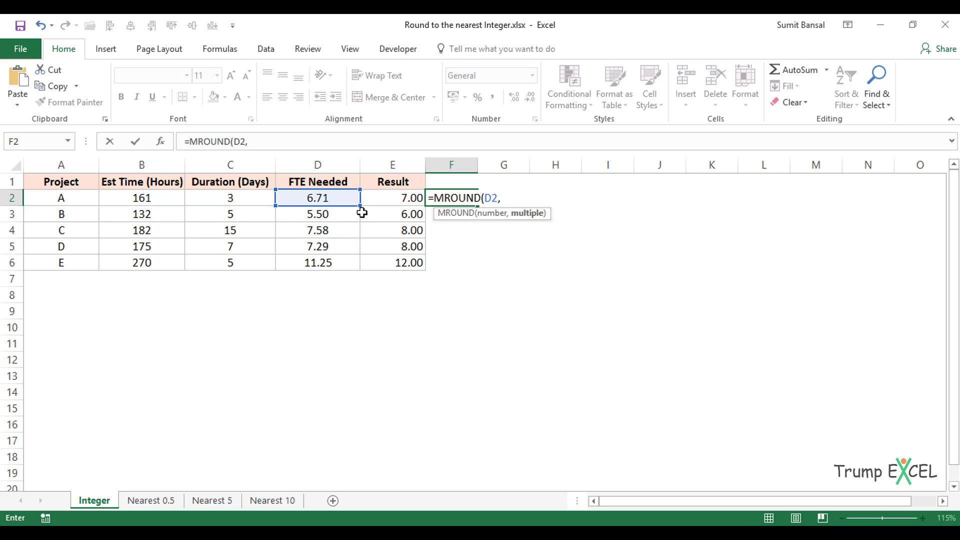
{"action": "type", "text": "1"}
{"action": "key", "text": "Return"}
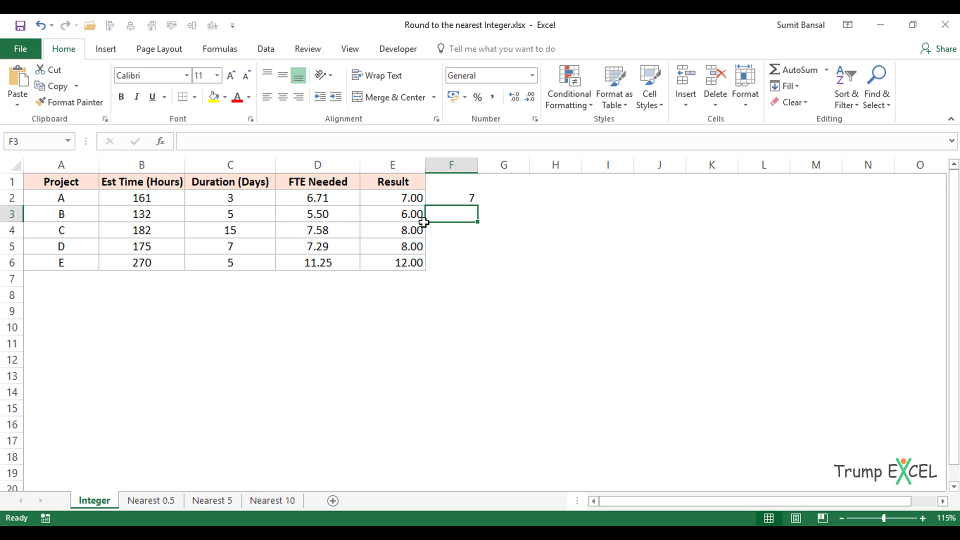
{"action": "left_click", "coordinate": [471, 196]}
{"action": "double_click", "coordinate": [479, 205]}
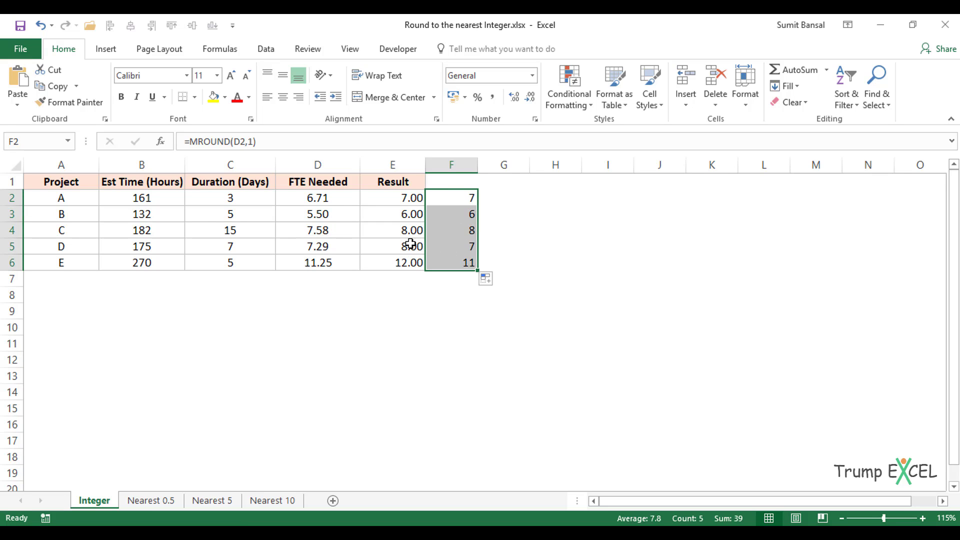
{"action": "left_click_drag", "start_coordinate": [409, 244], "coordinate": [443, 247]}
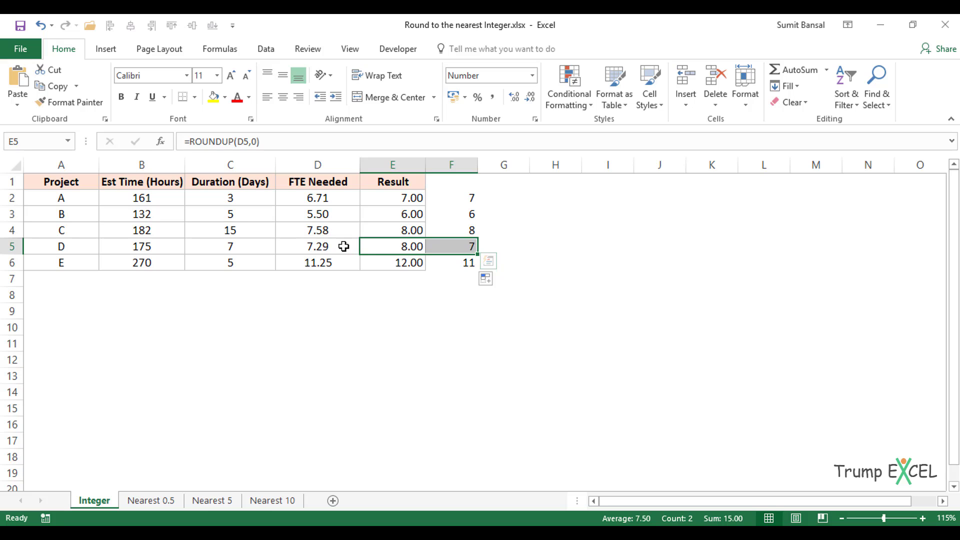
{"action": "left_click", "coordinate": [321, 233]}
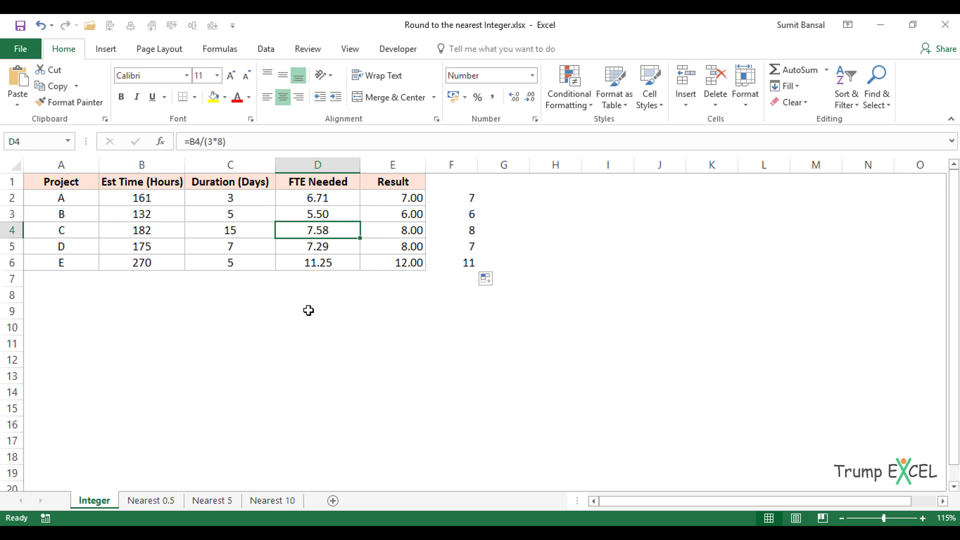
- On the Nearest 0.5 sheet, enter =MROUND(D2,0.5) in cell E2 and fill the formula down to E6
{"action": "left_click", "coordinate": [161, 499]}
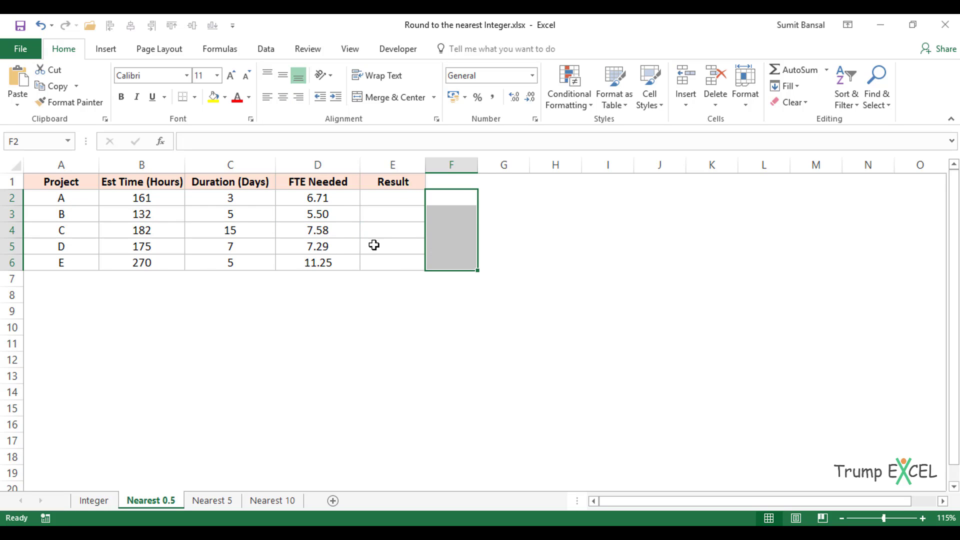
{"action": "left_click", "coordinate": [388, 197]}
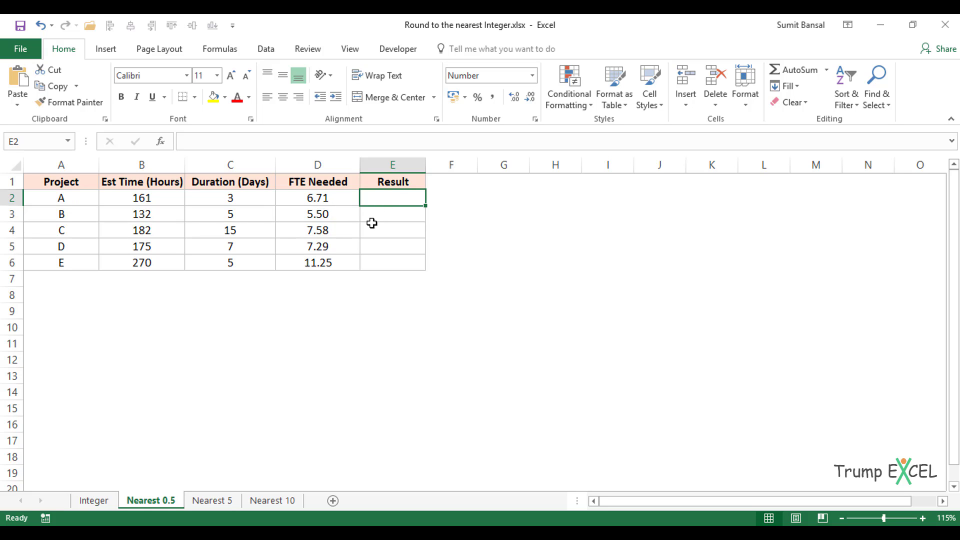
{"action": "type", "text": "=mroun"}
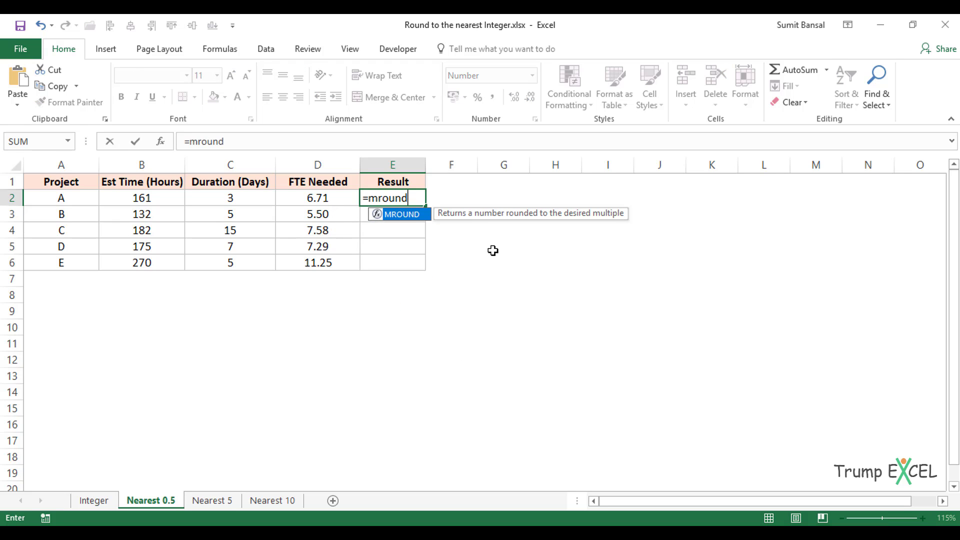
{"action": "type", "text": "d"}
{"action": "key", "text": "Tab"}
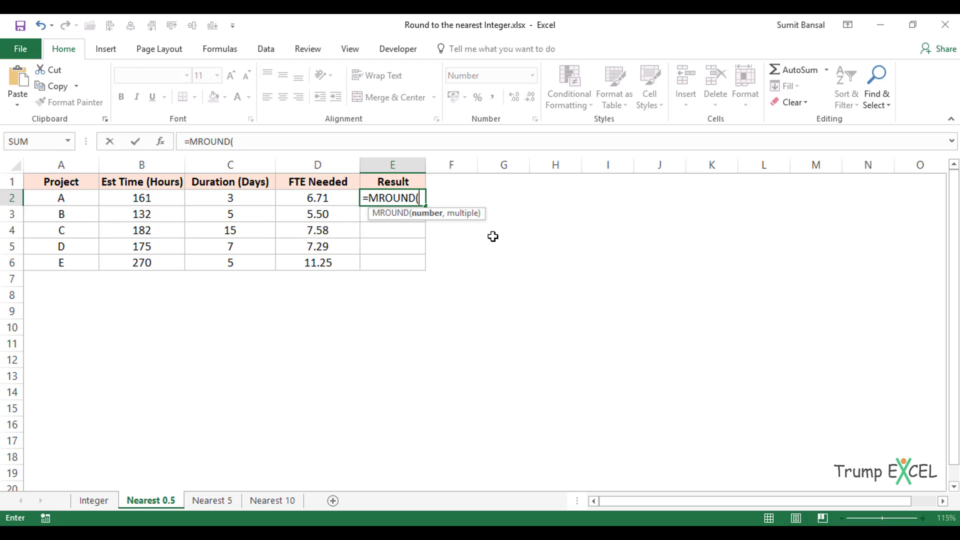
{"action": "left_click", "coordinate": [335, 203]}
{"action": "type", "text": ",.5"}
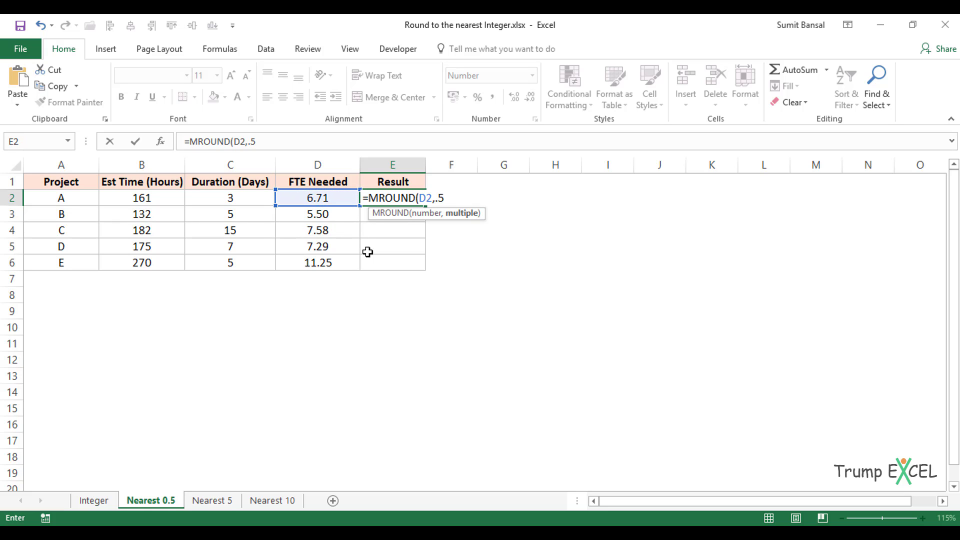
{"action": "key", "text": "Return"}
{"action": "key", "text": "Up"}
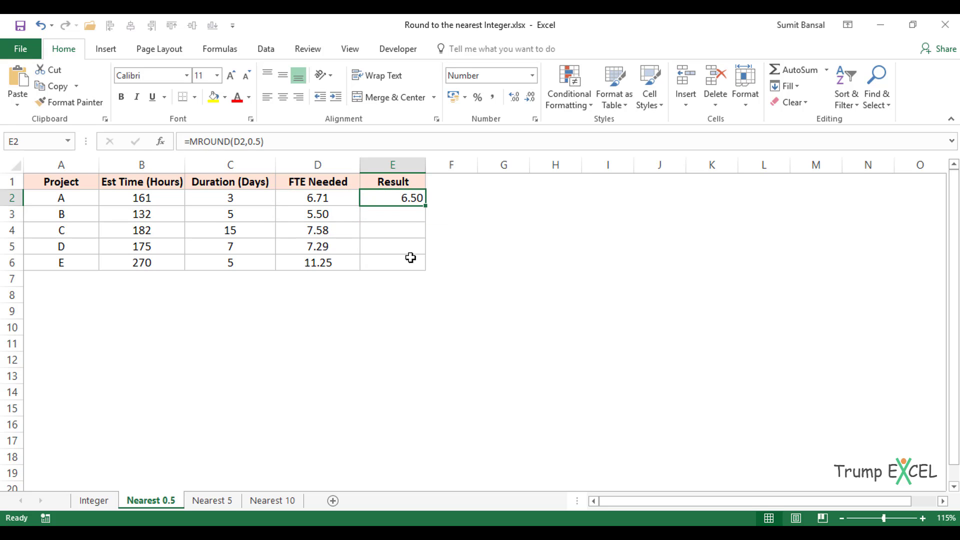
{"action": "double_click", "coordinate": [429, 208]}
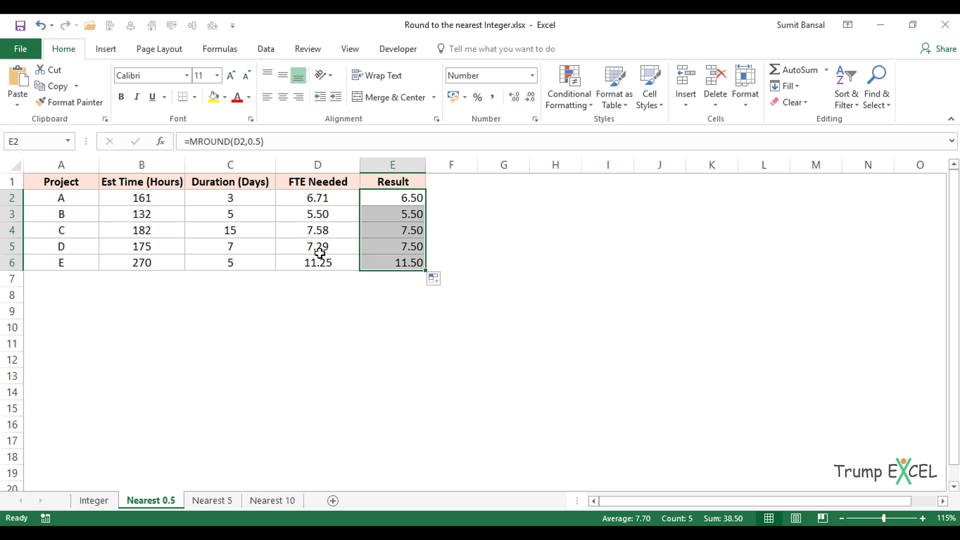
- Enter =CEILING.MATH(D2,0.5) in cell F2 and fill the formula down to F6
{"action": "left_click", "coordinate": [433, 198]}
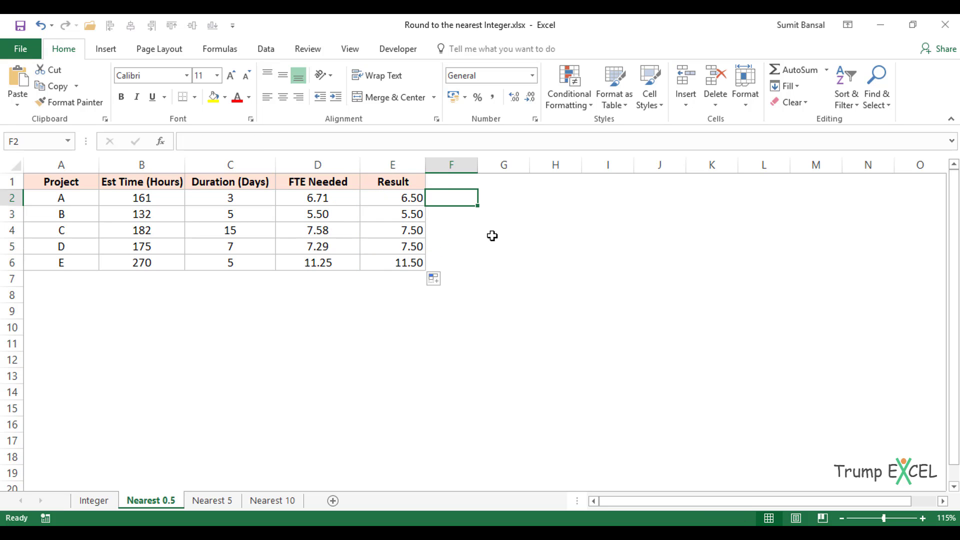
{"action": "type", "text": "C"}
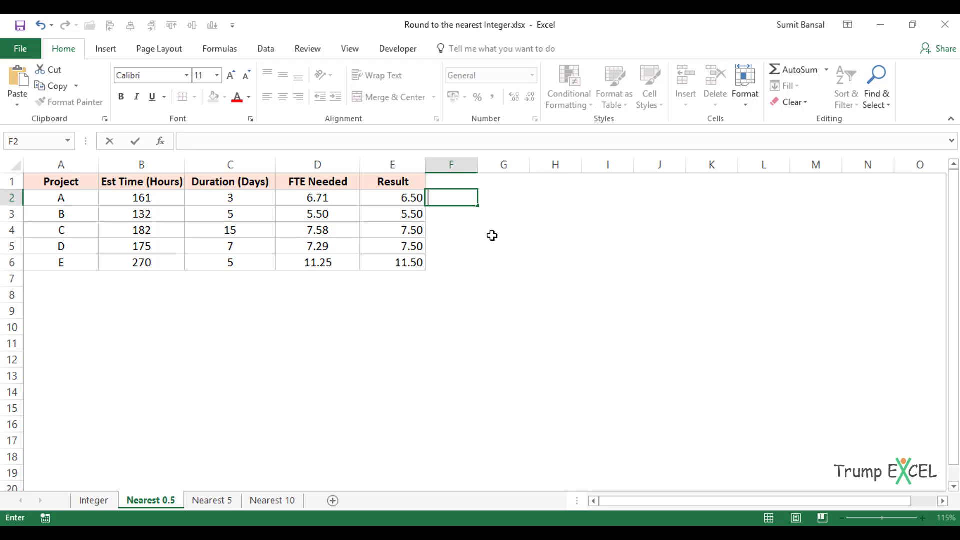
{"action": "type", "text": "=Ceil"}
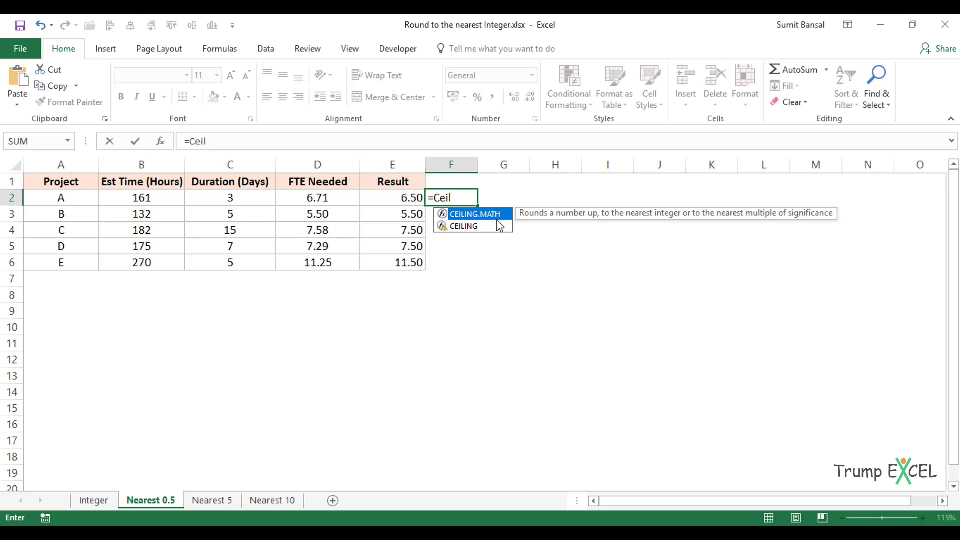
{"action": "double_click", "coordinate": [471, 215]}
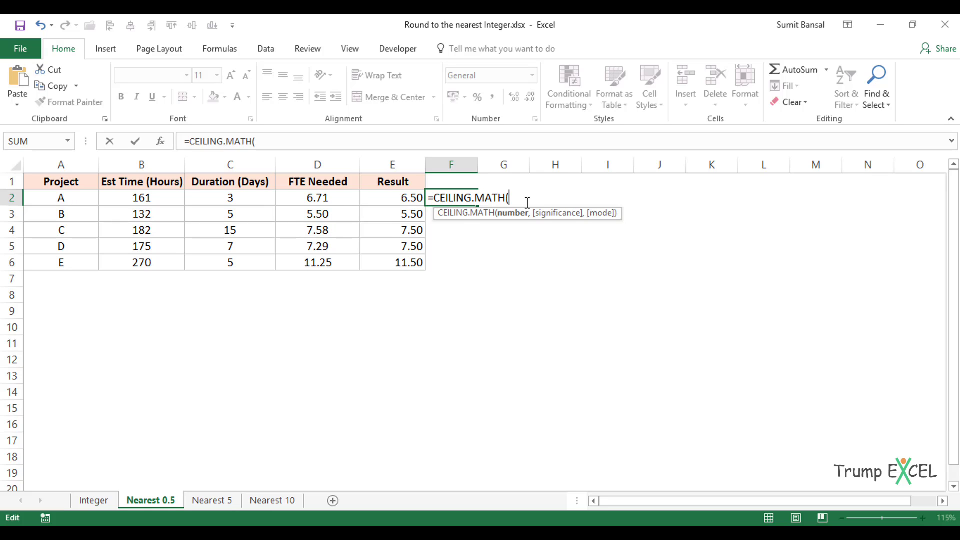
{"action": "left_click", "coordinate": [336, 200]}
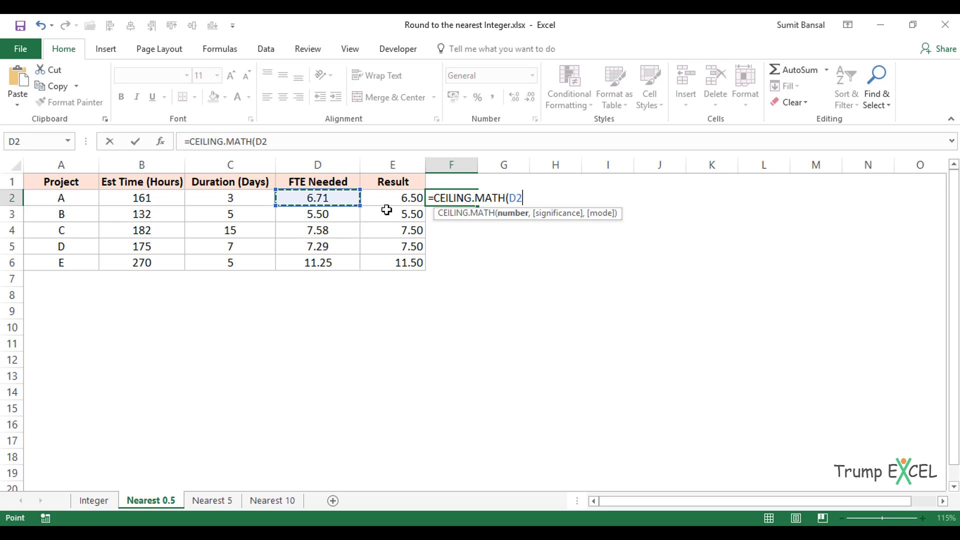
{"action": "type", "text": ",.5"}
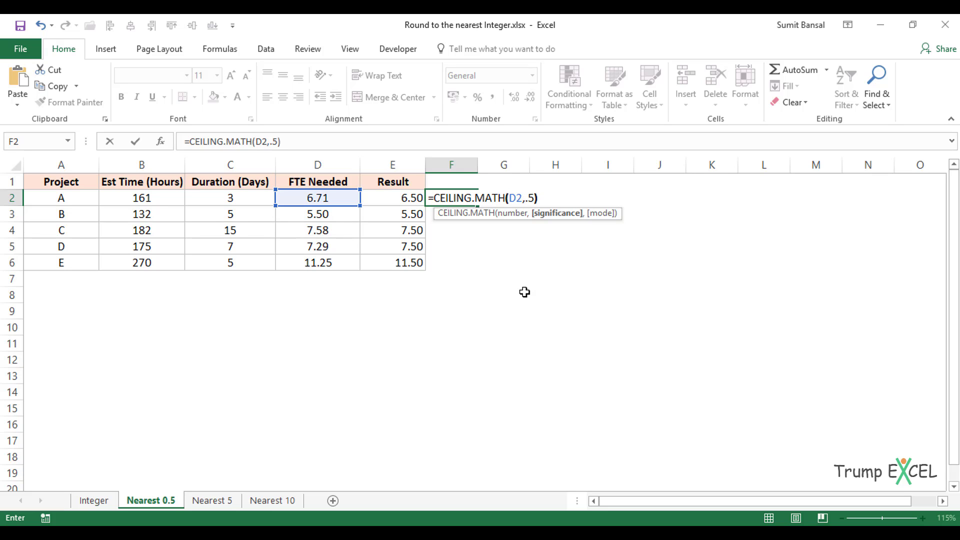
{"action": "key", "text": "Return"}
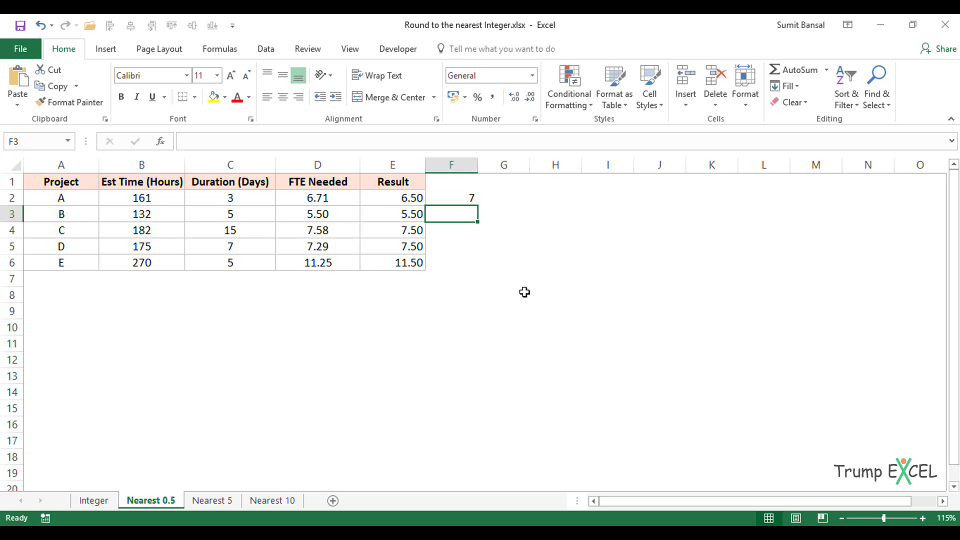
{"action": "left_click", "coordinate": [472, 199]}
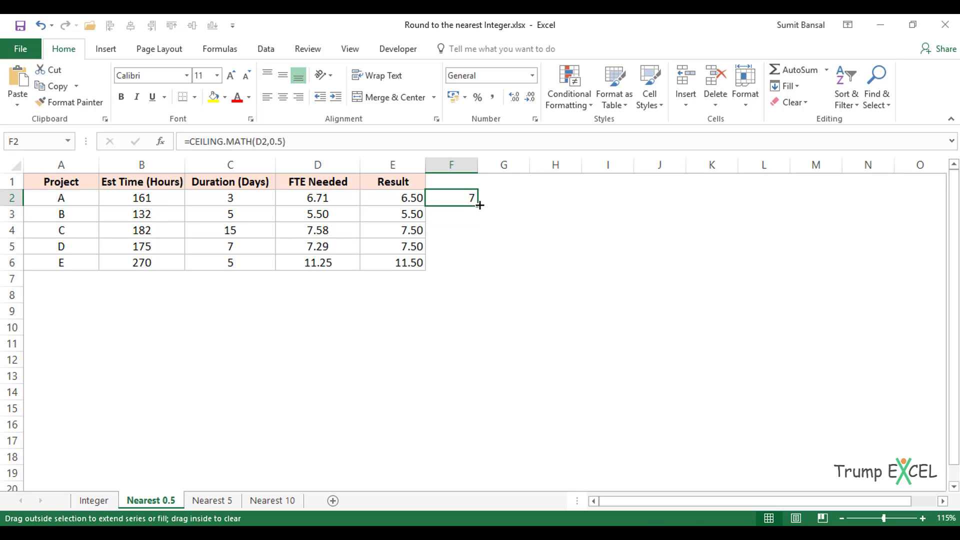
{"action": "double_click", "coordinate": [480, 205]}
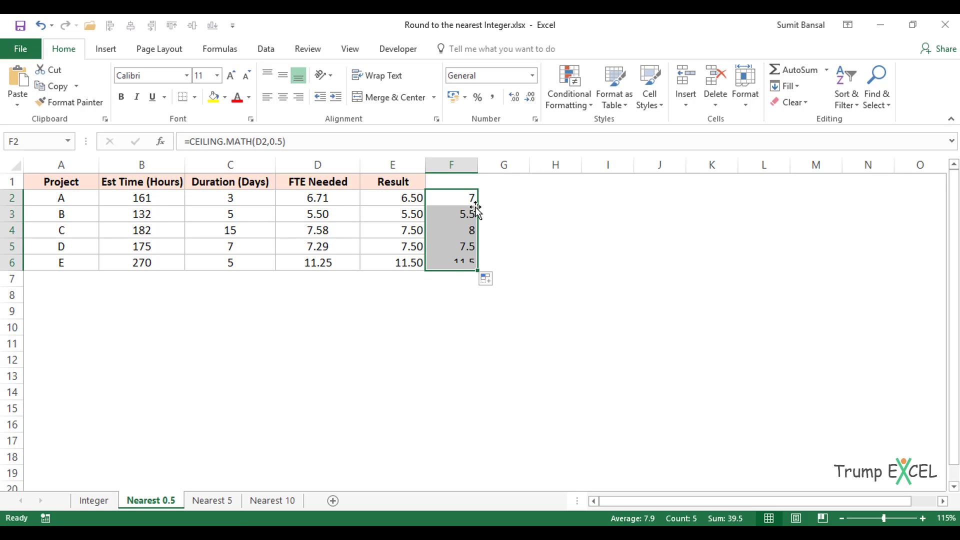
- Compare the row 4 MROUND result in E4 with the CEILING.MATH result in F4
{"action": "left_click", "coordinate": [413, 231]}
{"action": "key", "text": "shift+Right"}
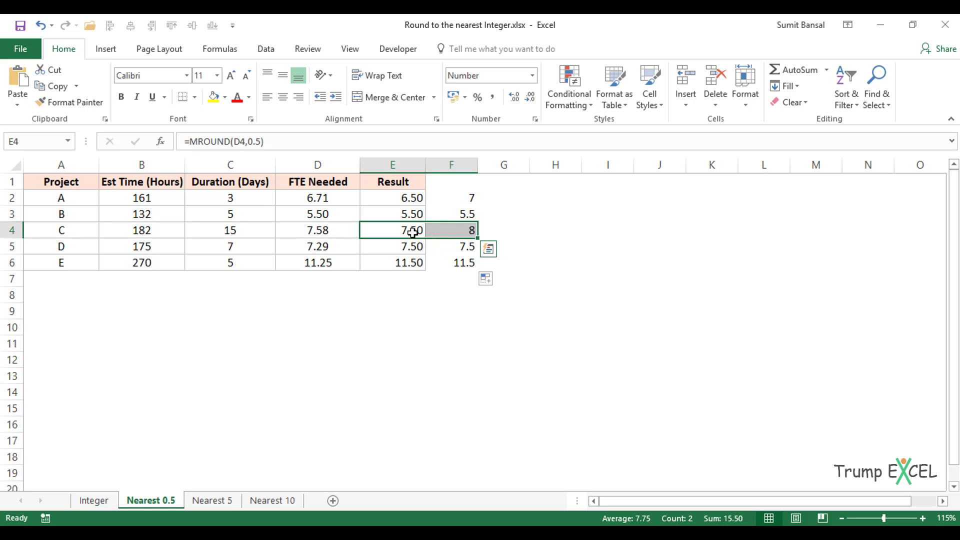
{"action": "left_click", "coordinate": [413, 232]}
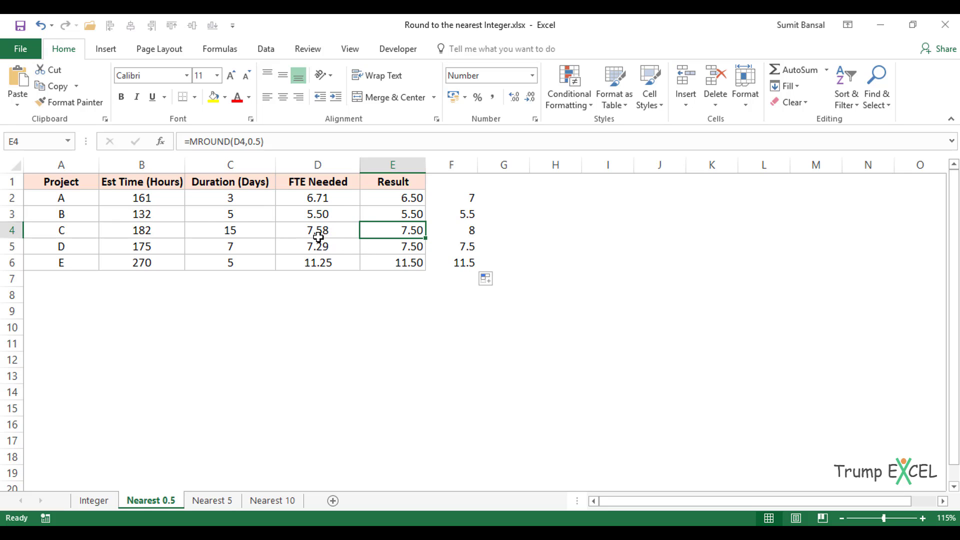
{"action": "left_click", "coordinate": [471, 230]}
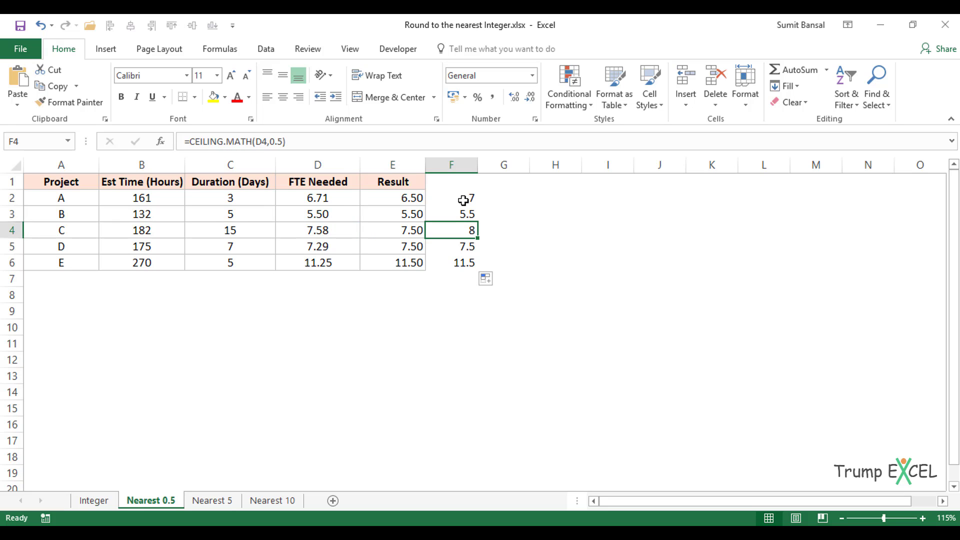
{"action": "left_click", "coordinate": [496, 198]}
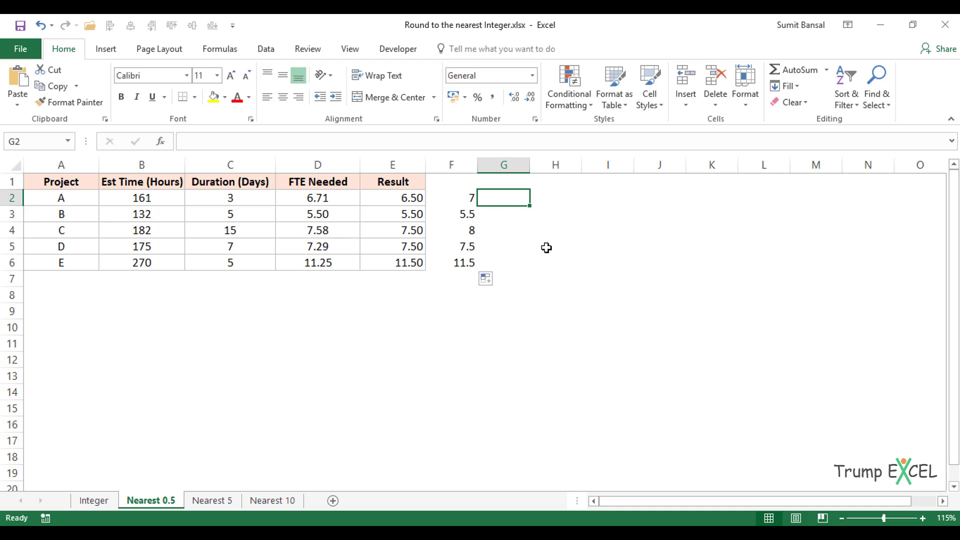
{"action": "type", "text": "=Floor.a"}
{"action": "key", "text": "Tab"}
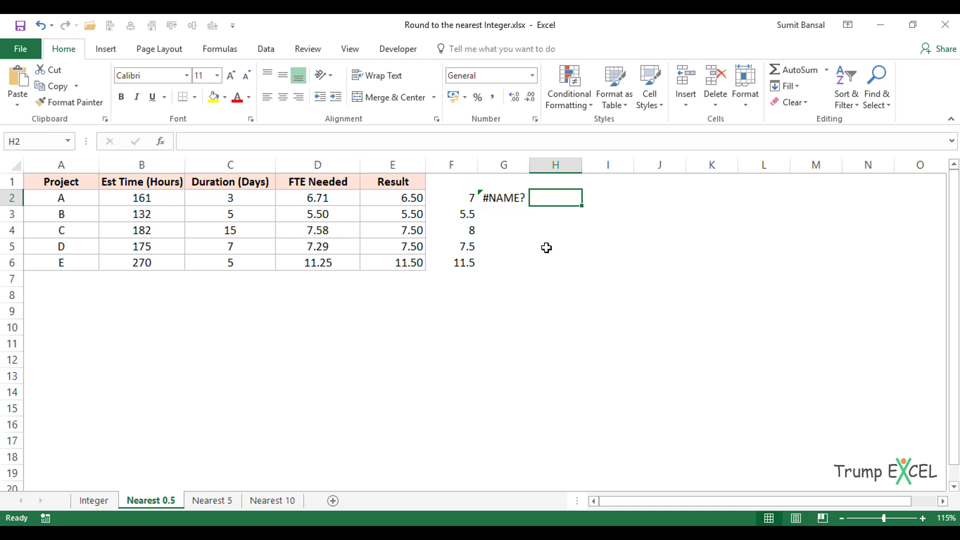
- Enter =FLOOR.MATH(D2,0.5) in cell G2 and fill the formula down to G6
{"action": "key", "text": "Left"}
{"action": "type", "text": "=floo"}
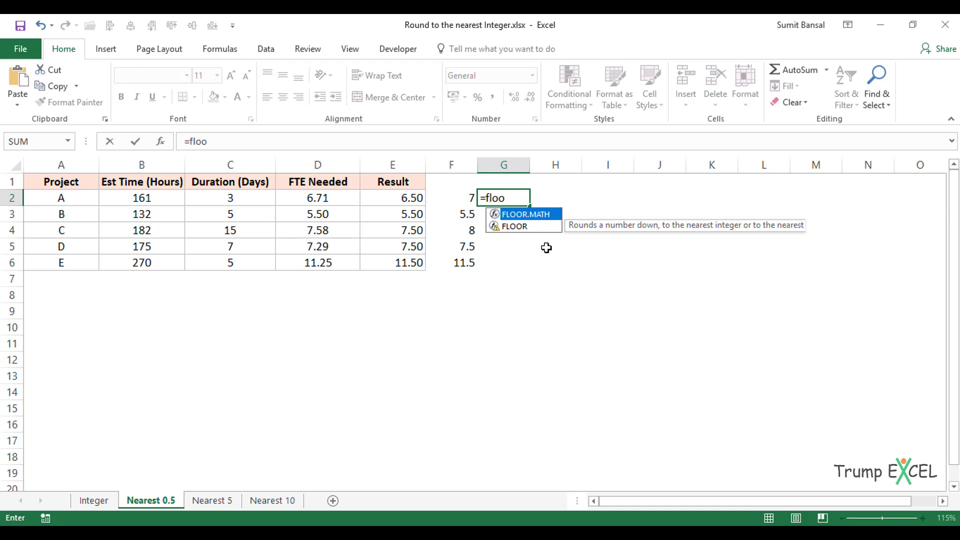
{"action": "key", "text": "Tab"}
{"action": "key", "text": "Left"}
{"action": "key", "text": "Left"}
{"action": "key", "text": "Left"}
{"action": "type", "text": ",0"}
{"action": "type", "text": ".5"}
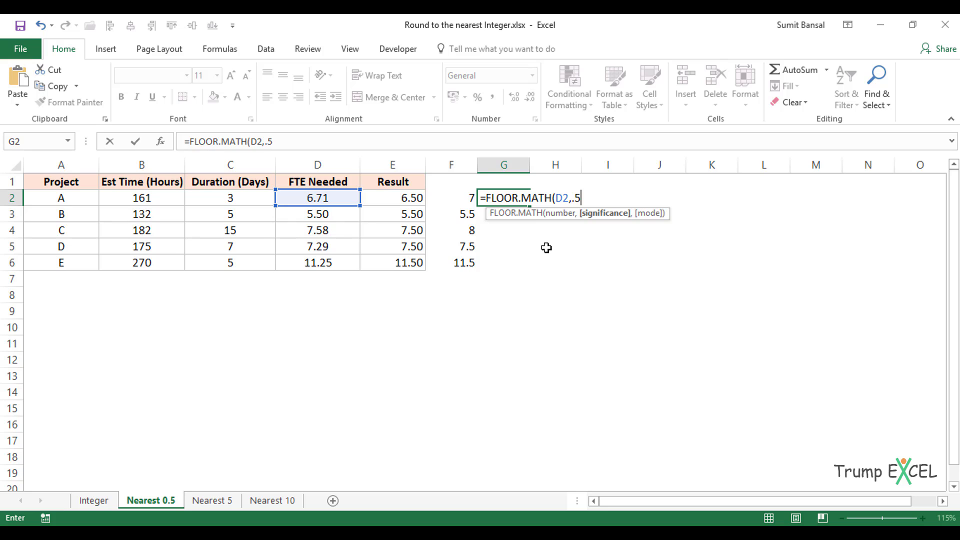
{"action": "type", "text": ")"}
{"action": "key", "text": "ctrl+Return"}
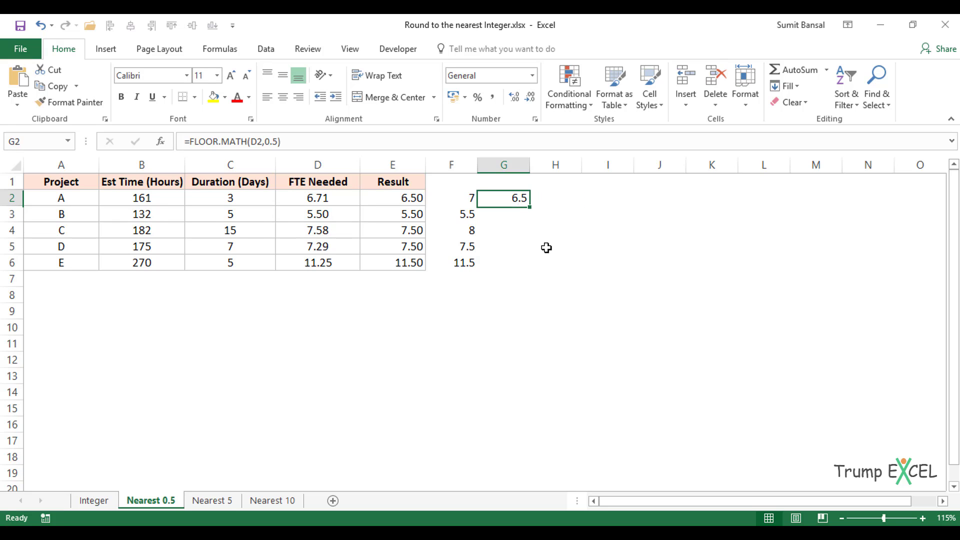
{"action": "double_click", "coordinate": [530, 209]}
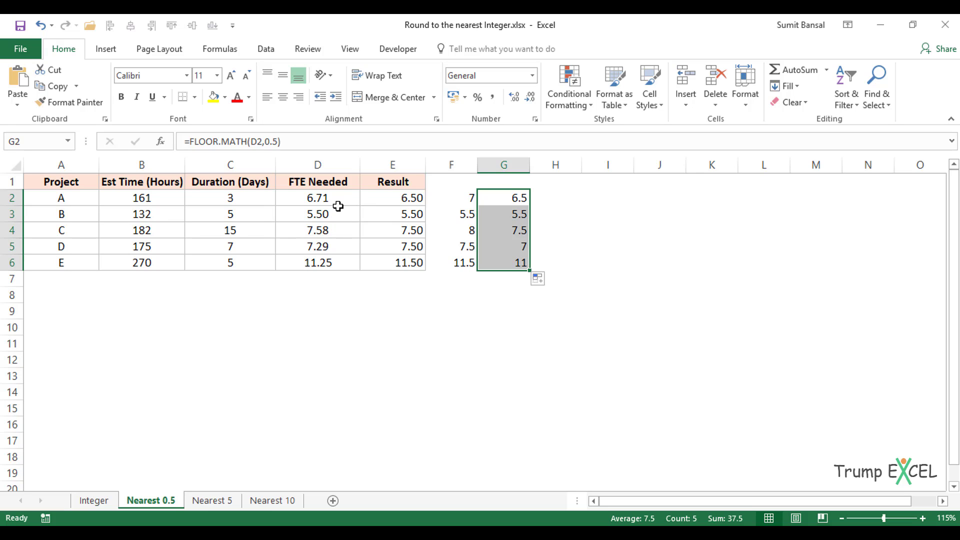
- Review the MROUND results in E2:E6 against the CEILING.MATH and FLOOR.MATH formulas in F2 and G2
{"action": "left_click_drag", "start_coordinate": [413, 198], "coordinate": [418, 263]}
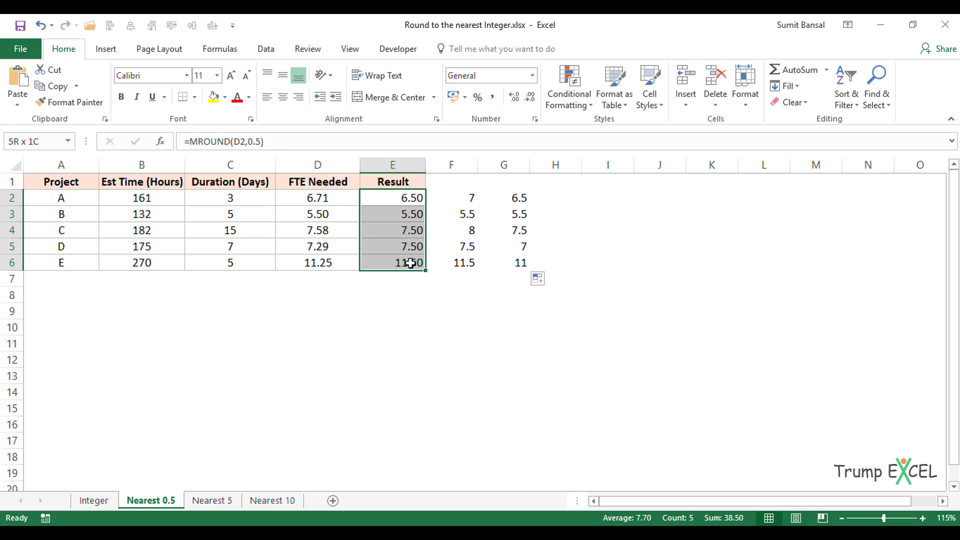
{"action": "left_click", "coordinate": [455, 197]}
{"action": "left_click", "coordinate": [525, 198]}
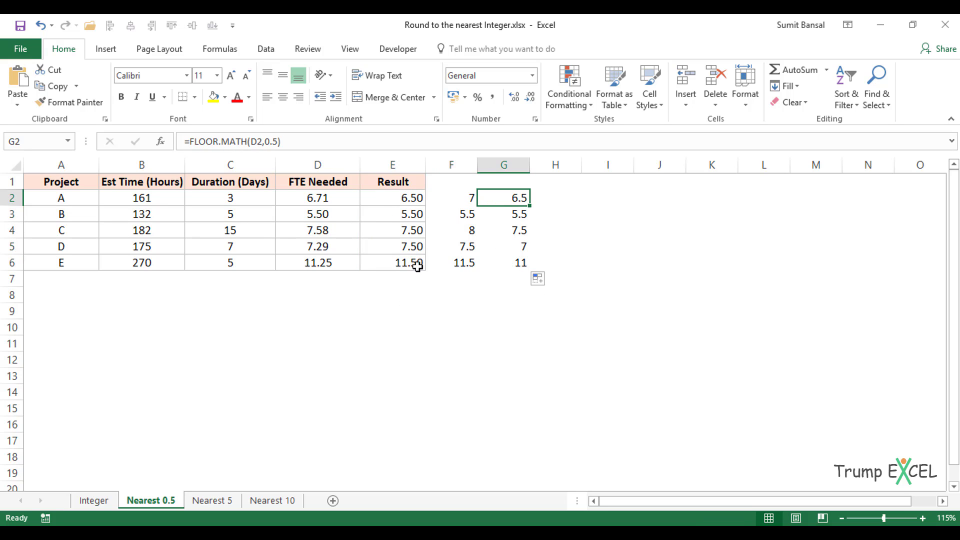
- On the Nearest 5 sheet, enter =MROUND(B2,5) in cell C2 and fill the formula down to C6
{"action": "left_click", "coordinate": [218, 504]}
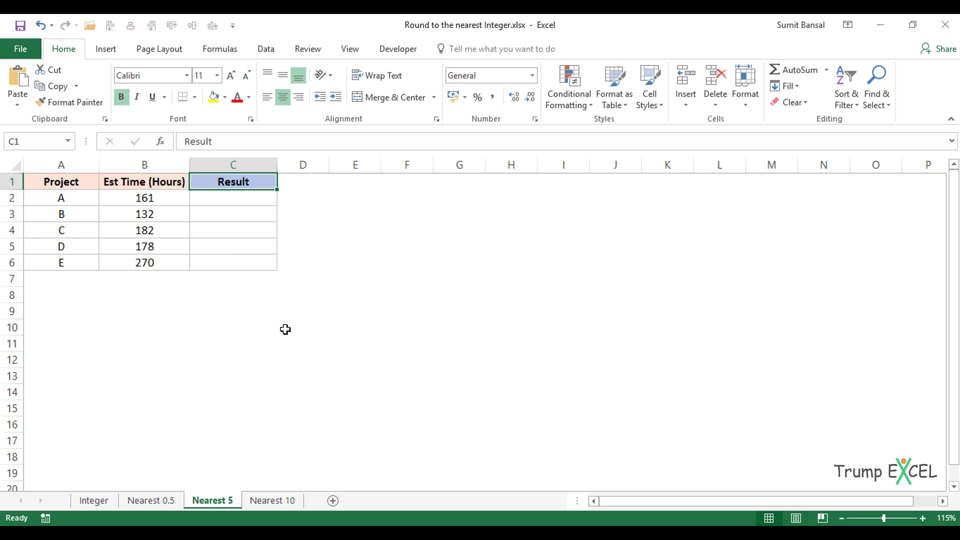
{"action": "left_click", "coordinate": [216, 196]}
{"action": "type", "text": "=mr"}
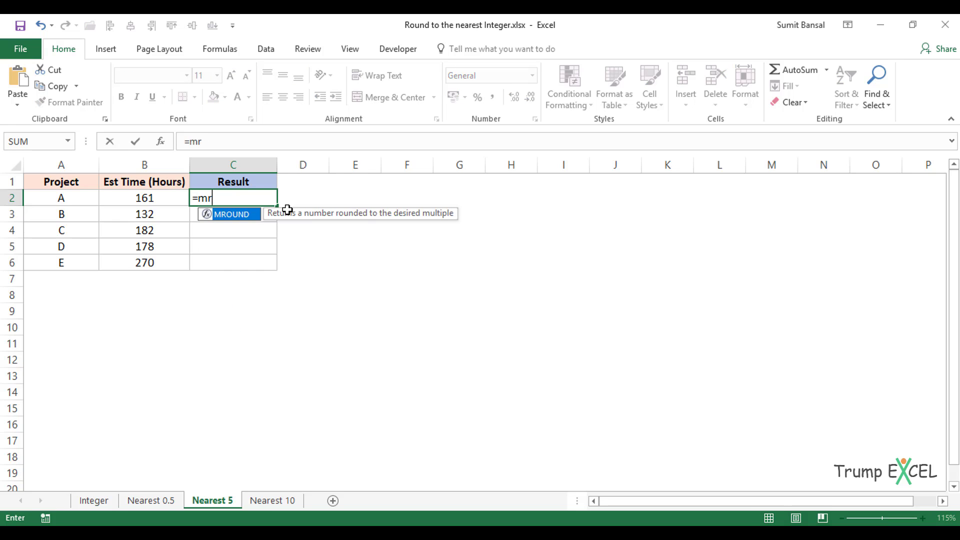
{"action": "key", "text": "Tab"}
{"action": "key", "text": "Left"}
{"action": "type", "text": ","}
{"action": "key", "text": "Return"}
{"action": "key", "text": "Up"}
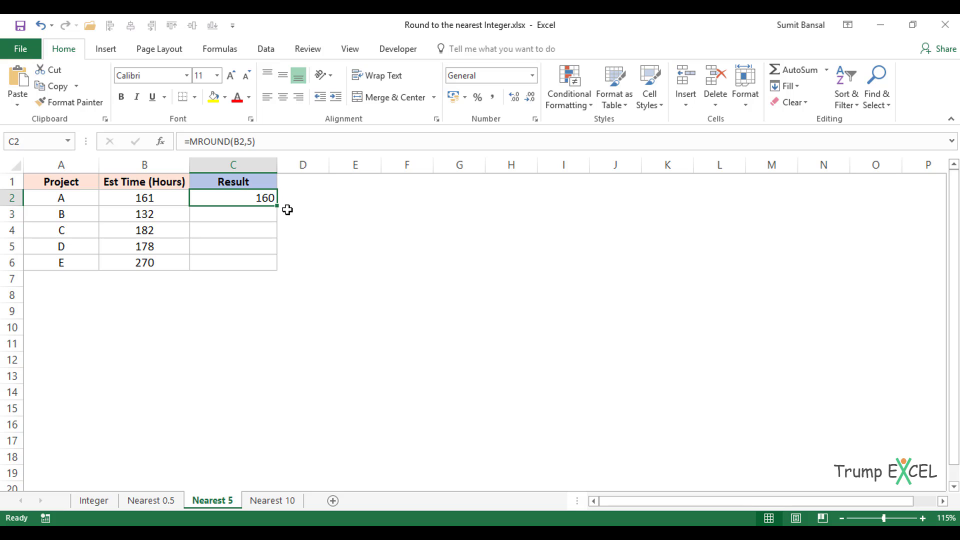
{"action": "left_click_drag", "start_coordinate": [278, 210], "coordinate": [270, 265]}
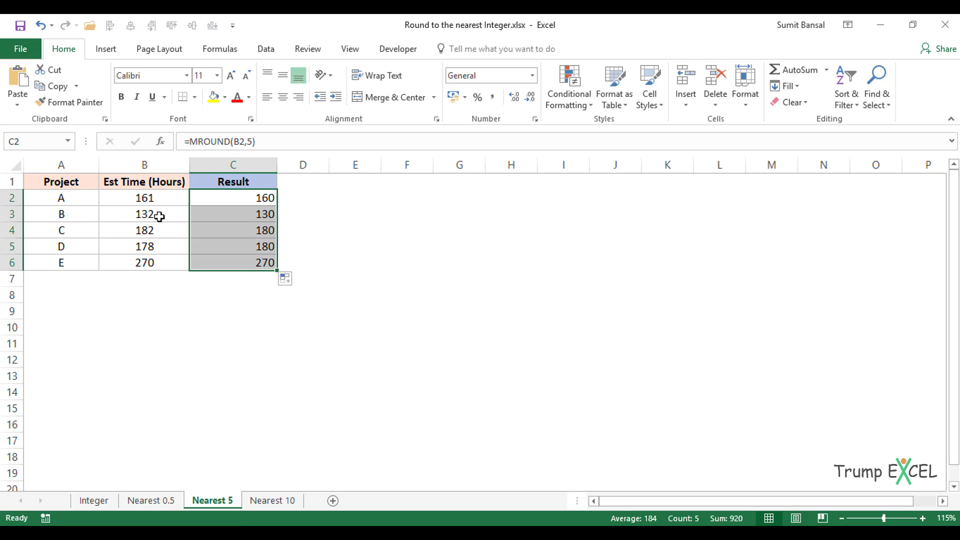
- Change project A's estimated time in B2 to 163 and check the rounded result in C2
{"action": "left_click", "coordinate": [153, 199]}
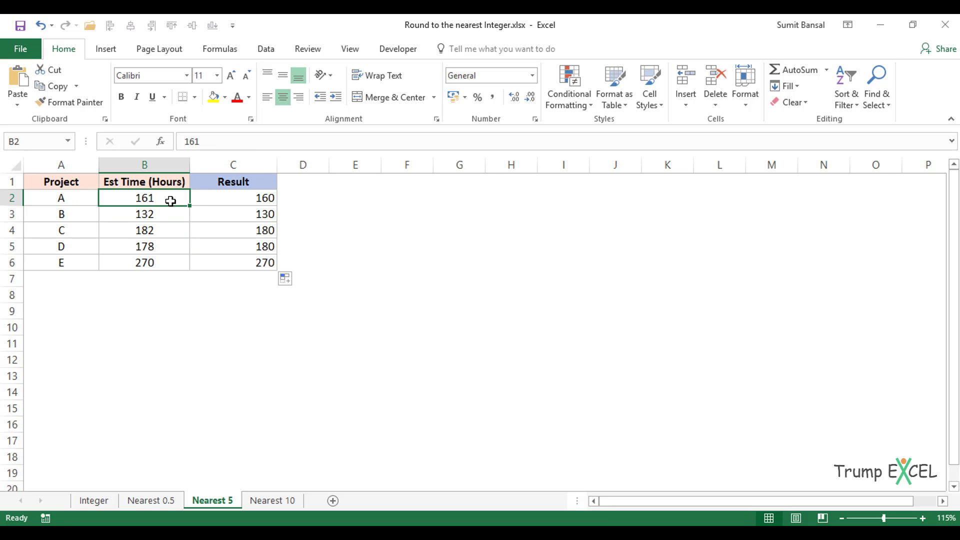
{"action": "double_click", "coordinate": [171, 200]}
{"action": "key", "text": "BackSpace"}
{"action": "type", "text": "3"}
{"action": "key", "text": "Return"}
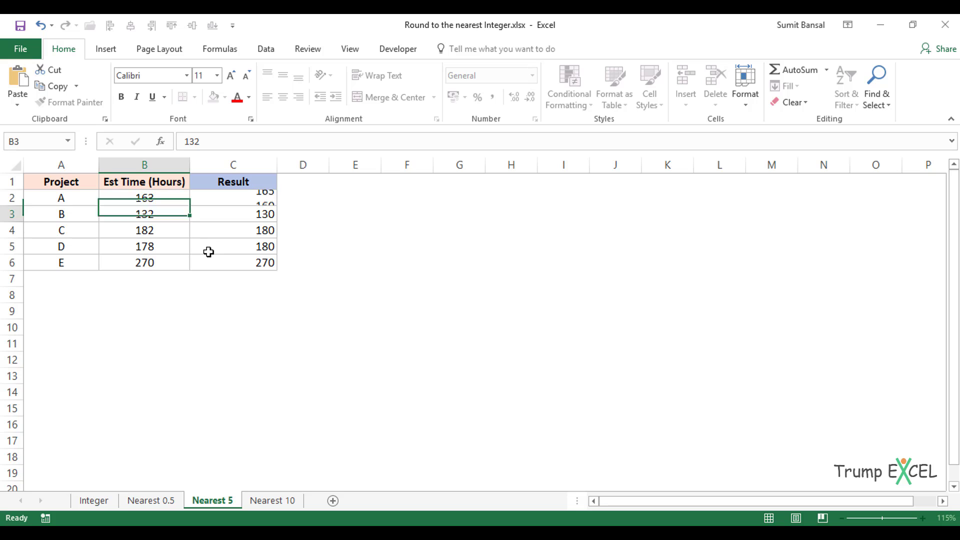
{"action": "left_click", "coordinate": [219, 199]}
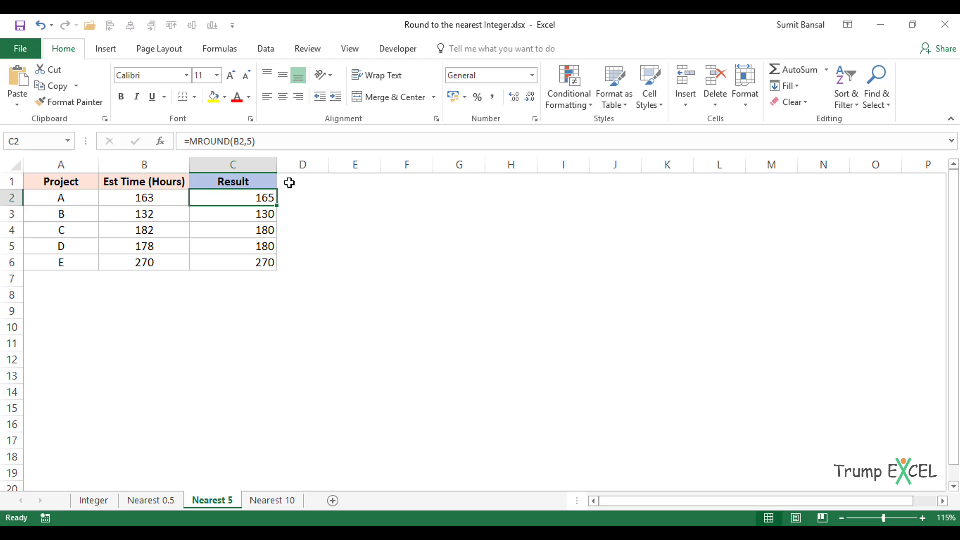
- Enter =CEILING.MATH(B2,5) in cell D2, fill it down to D6, and check the row 3 result against B3
{"action": "left_click", "coordinate": [295, 198]}
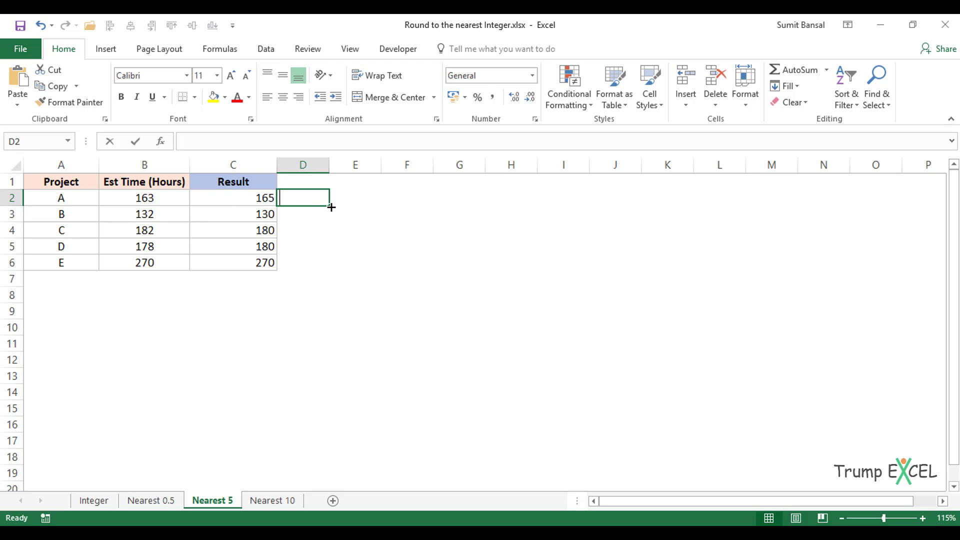
{"action": "type", "text": "=cei"}
{"action": "key", "text": "Tab"}
{"action": "key", "text": "Left"}
{"action": "key", "text": "Left"}
{"action": "type", "text": ","}
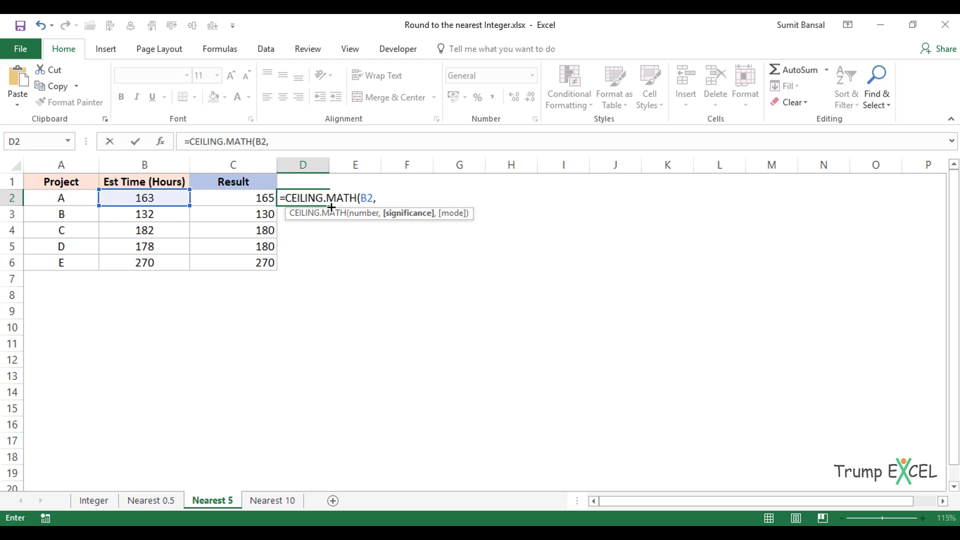
{"action": "key", "text": "Return"}
{"action": "left_click", "coordinate": [320, 199]}
{"action": "double_click", "coordinate": [329, 206]}
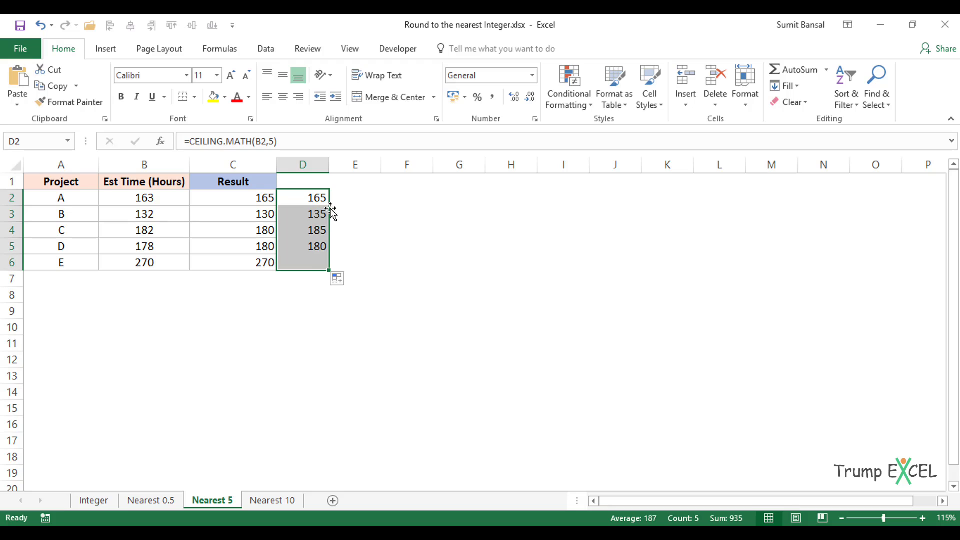
{"action": "left_click", "coordinate": [166, 214]}
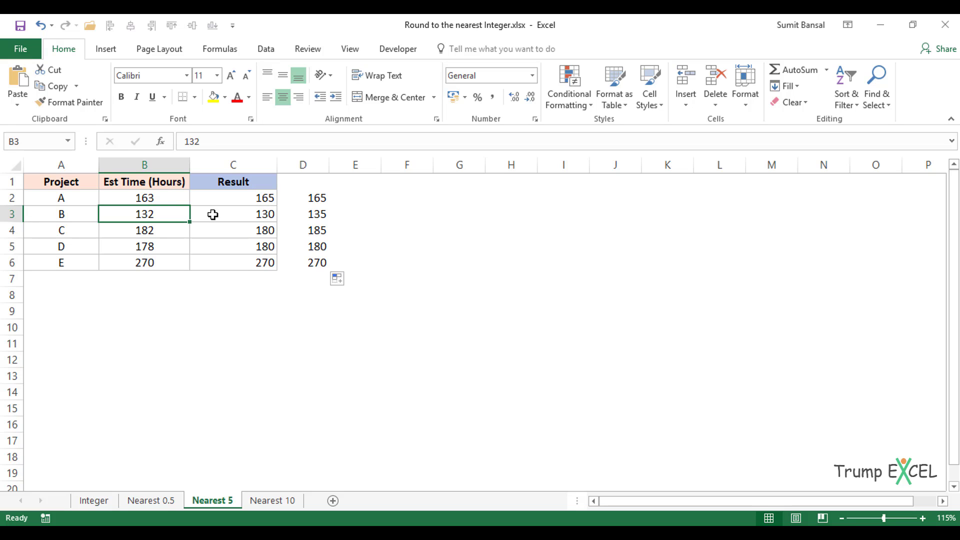
{"action": "left_click", "coordinate": [318, 215]}
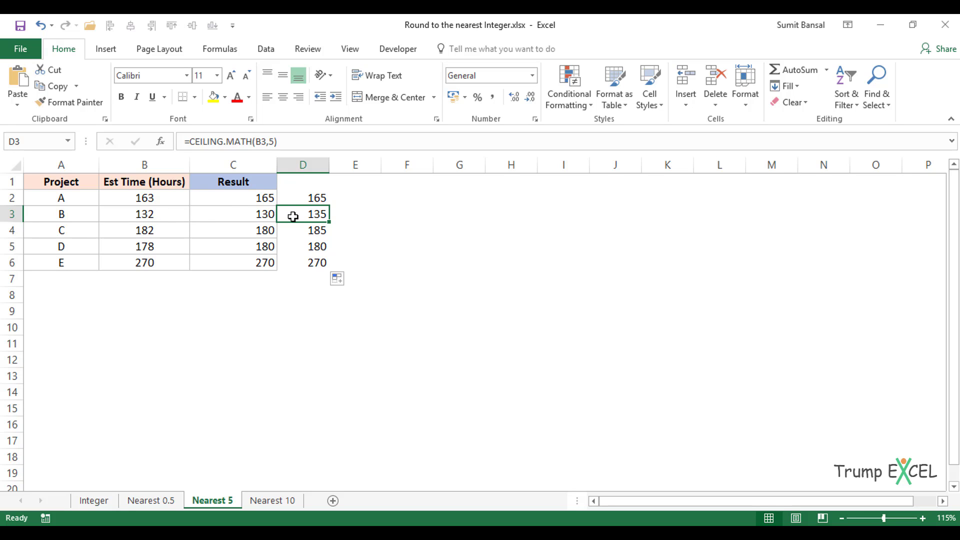
- Enter =FLOOR.MATH(B2,5) in cell E2 and fill the formula down to E6
{"action": "left_click", "coordinate": [348, 198]}
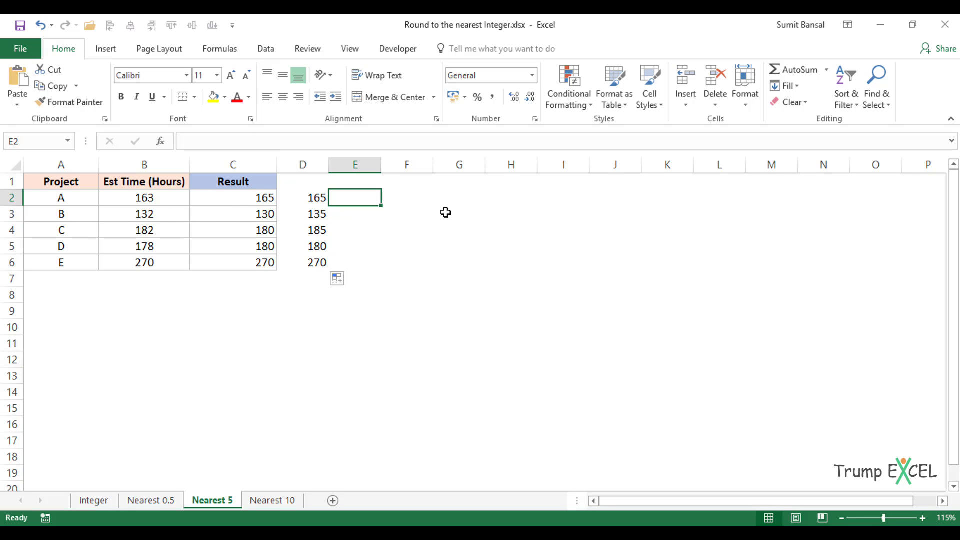
{"action": "type", "text": "flo"}
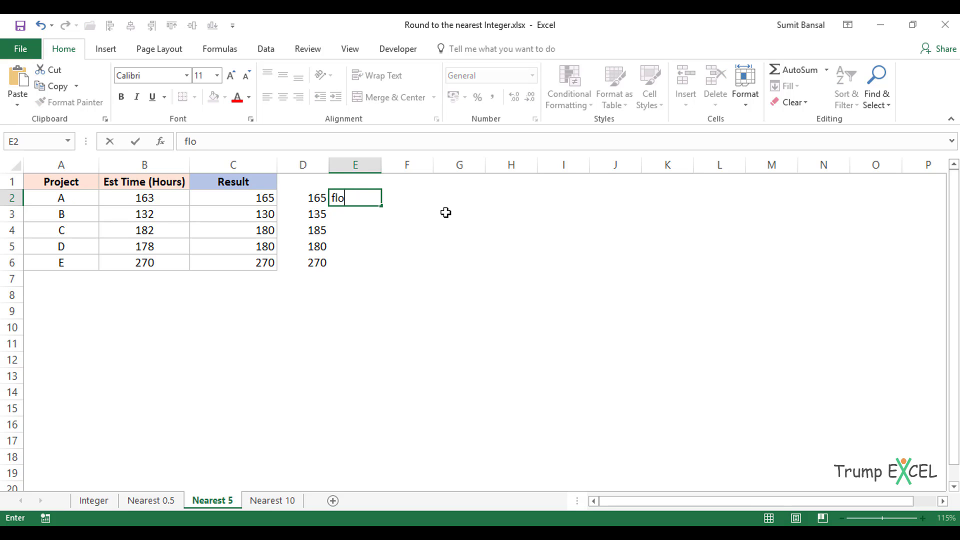
{"action": "type", "text": "=flo"}
{"action": "key", "text": "Tab"}
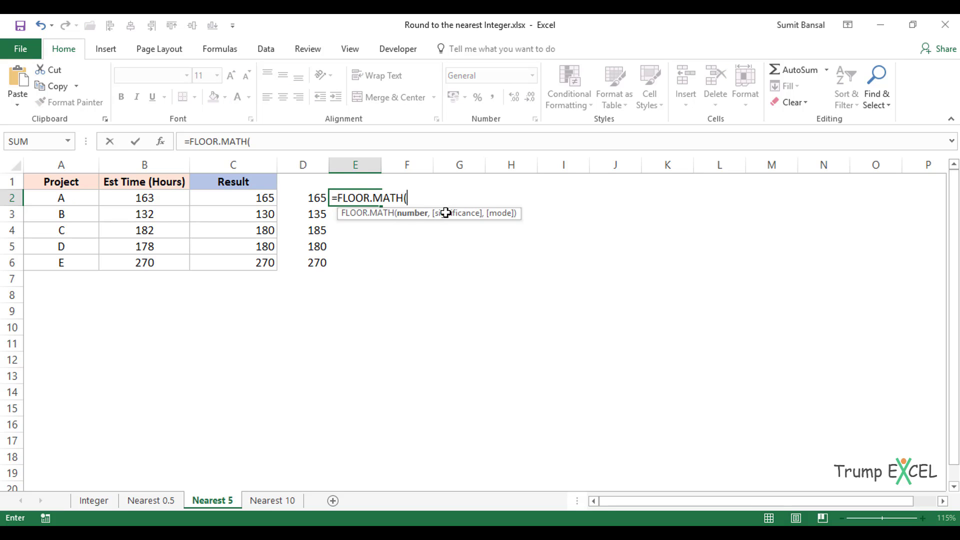
{"action": "key", "text": "Left"}
{"action": "key", "text": "Left"}
{"action": "key", "text": "Left"}
{"action": "type", "text": ","}
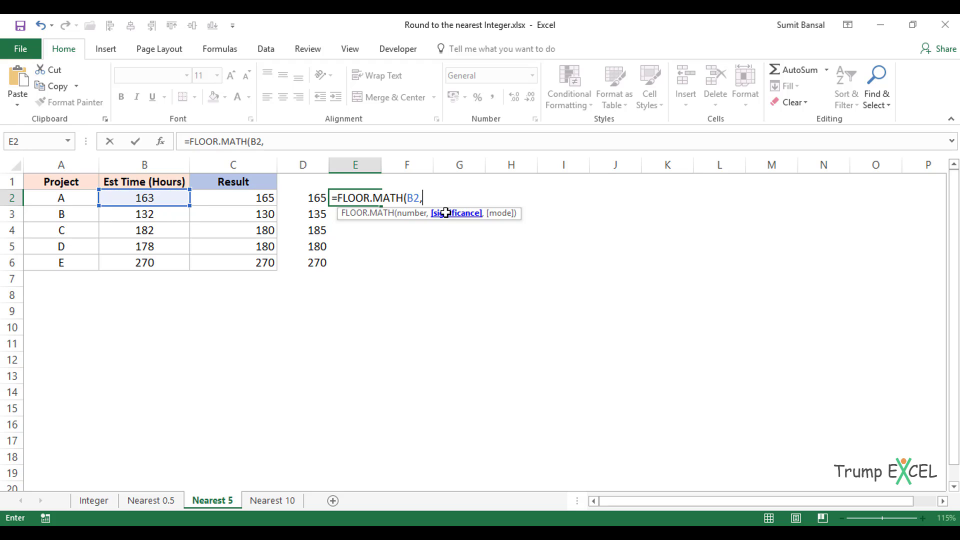
{"action": "key", "text": "Return"}
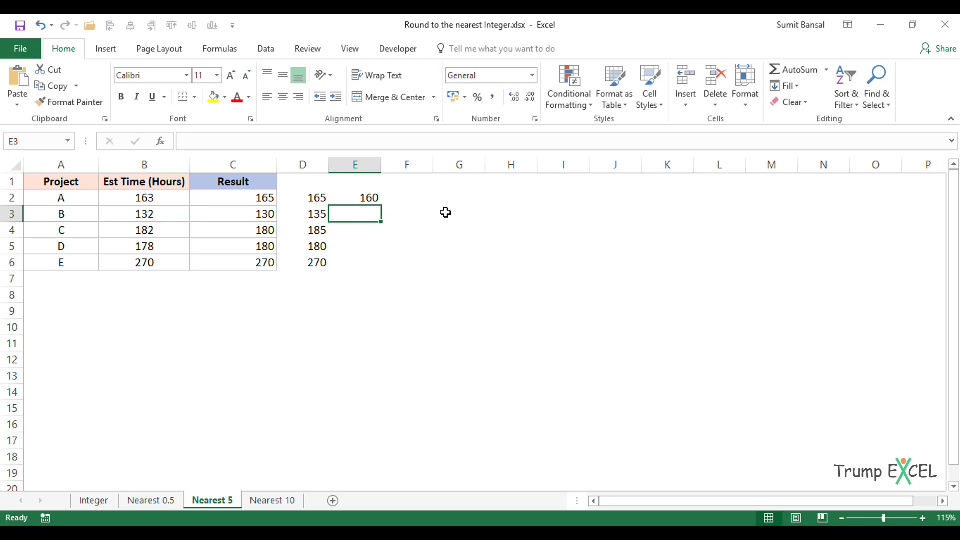
{"action": "left_click", "coordinate": [369, 199]}
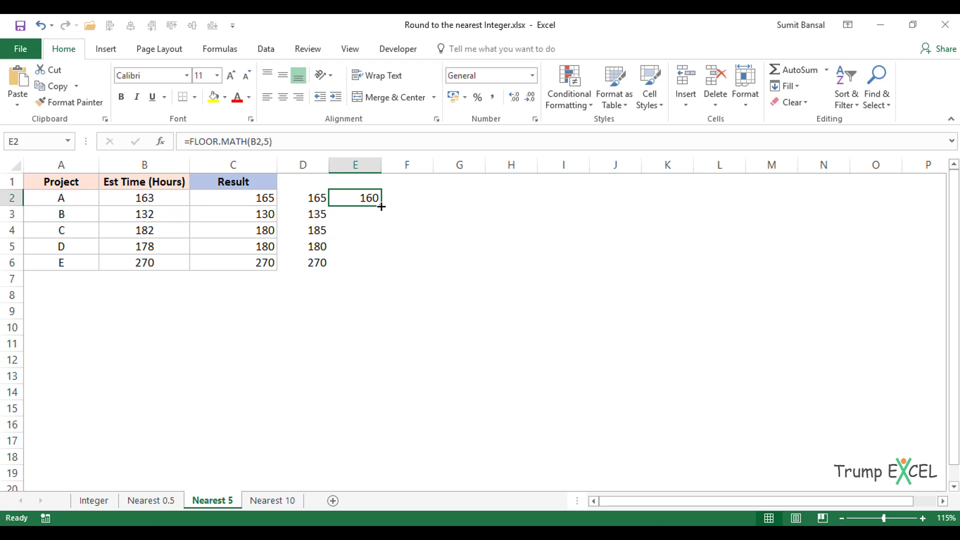
{"action": "double_click", "coordinate": [382, 206]}
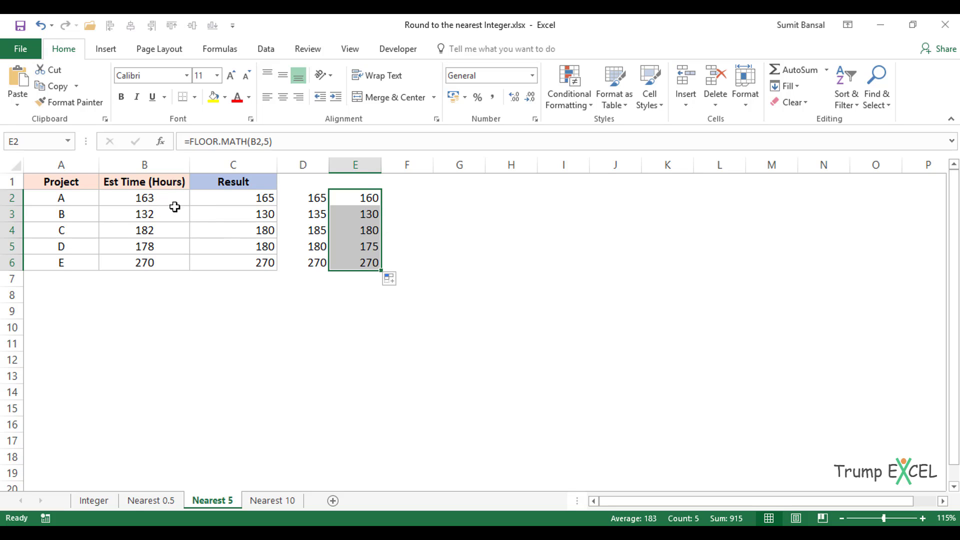
- On the Nearest 10 sheet, enter =MROUND(B2,10) in cell C2 and fill the formula down to C6
{"action": "left_click", "coordinate": [290, 501]}
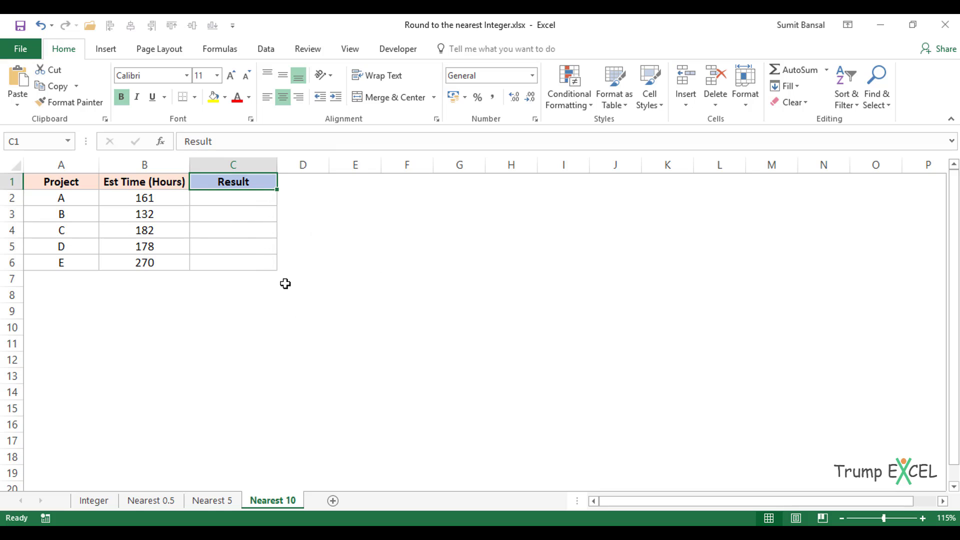
{"action": "left_click", "coordinate": [235, 198]}
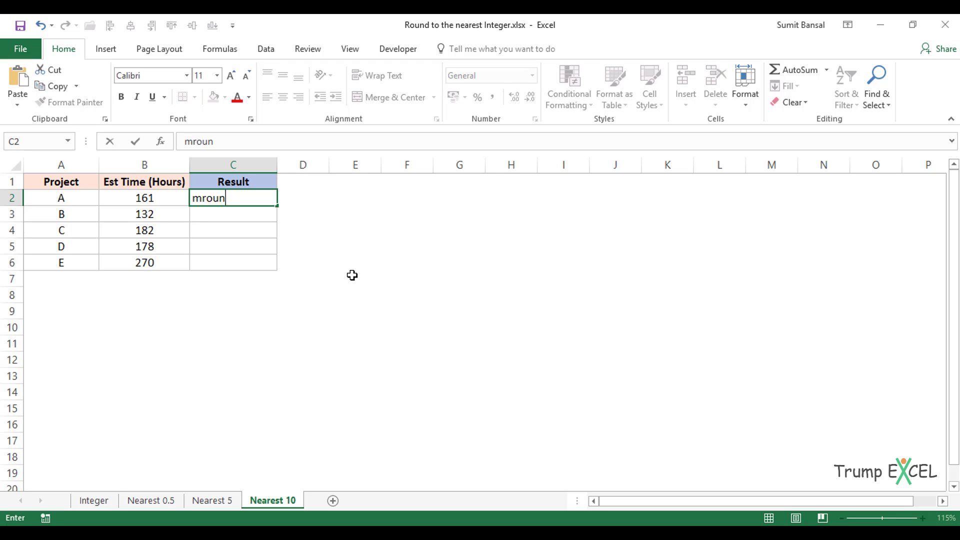
{"action": "key", "text": "BackSpace"}
{"action": "key", "text": "BackSpace"}
{"action": "key", "text": "BackSpace"}
{"action": "type", "text": "=mrou"}
{"action": "key", "text": "Tab"}
{"action": "key", "text": "Left"}
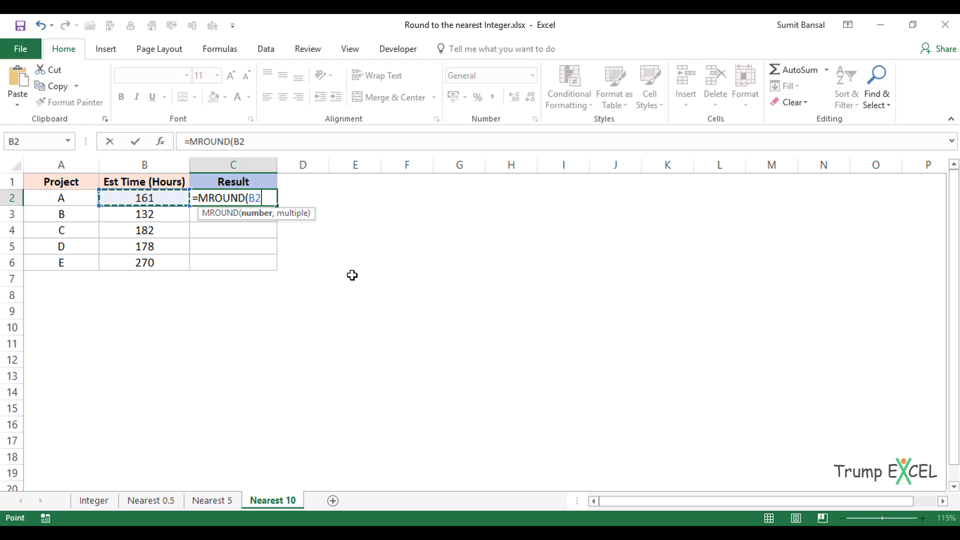
{"action": "type", "text": ",10"}
{"action": "key", "text": "Return"}
{"action": "key", "text": "Up"}
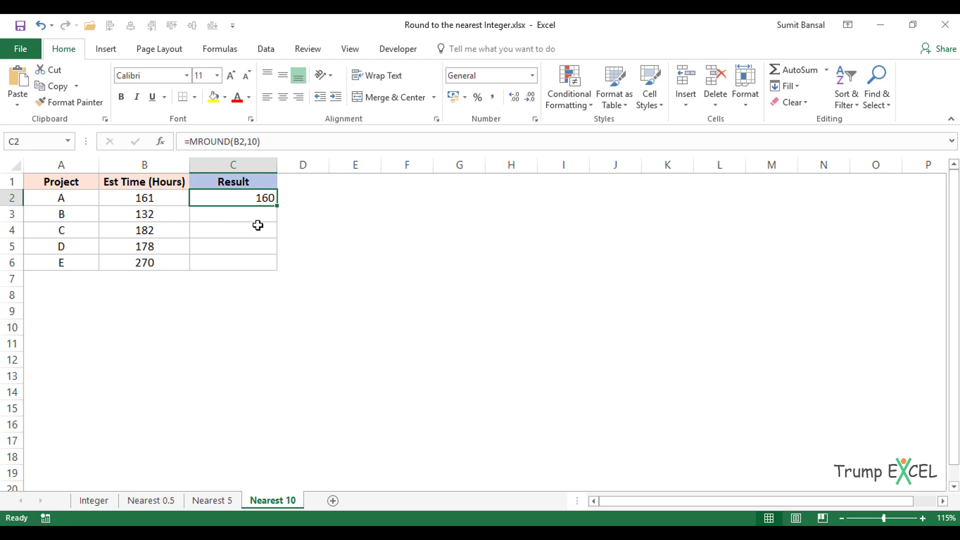
{"action": "double_click", "coordinate": [279, 207]}
- Change the header in C1 to MROUND and add the headers CEILING in D1 and FLOOR in E1
{"action": "left_click", "coordinate": [268, 181]}
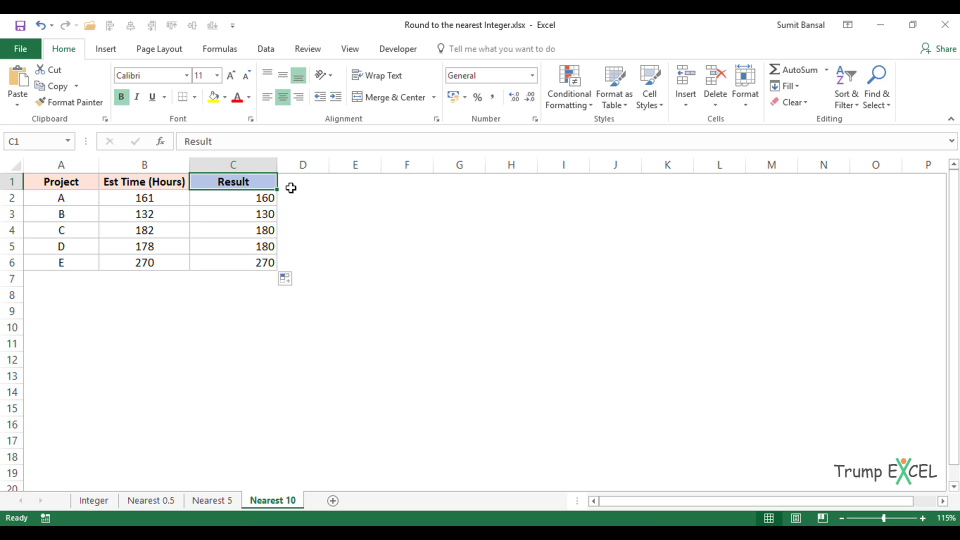
{"action": "type", "text": "MROUND"}
{"action": "left_click", "coordinate": [291, 188]}
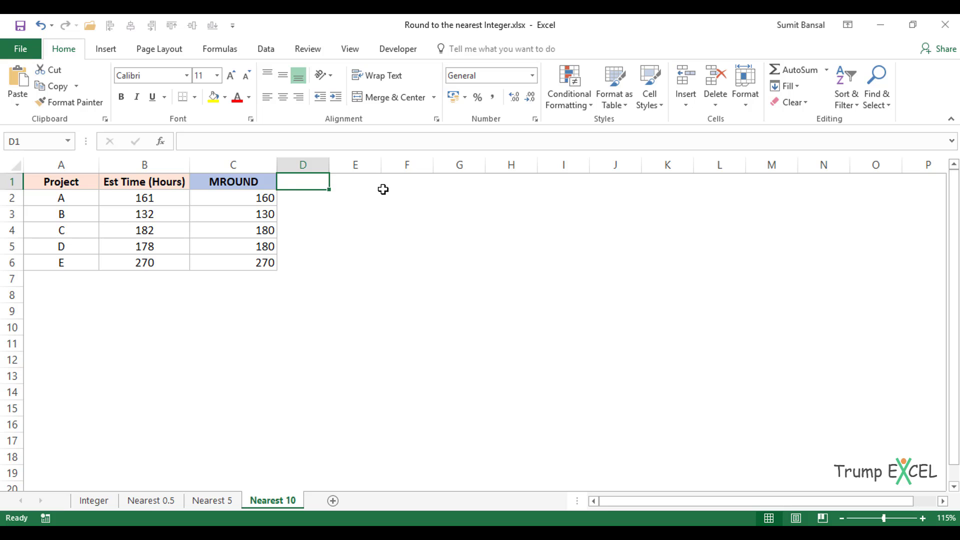
{"action": "type", "text": "CEILING"}
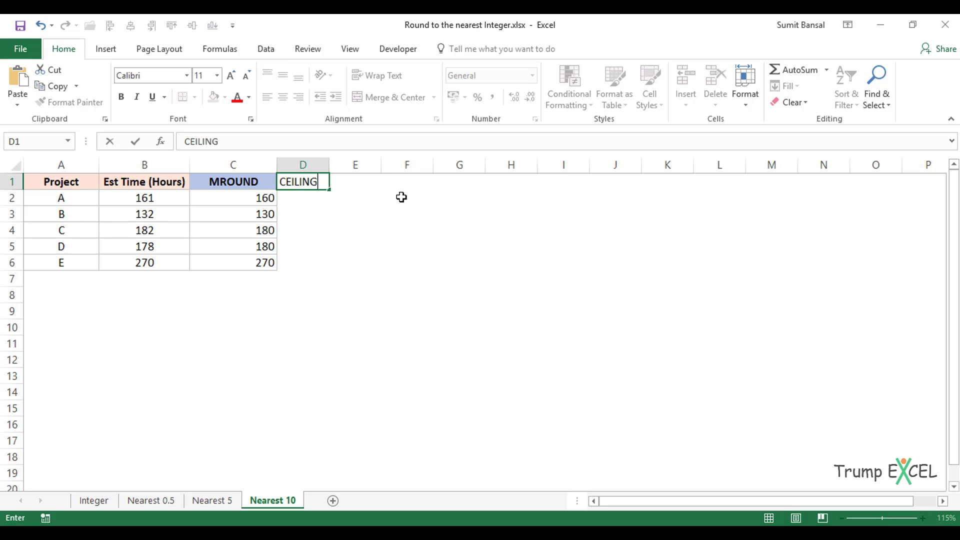
{"action": "key", "text": "Tab"}
{"action": "type", "text": "FLOOR"}
{"action": "key", "text": "Return"}
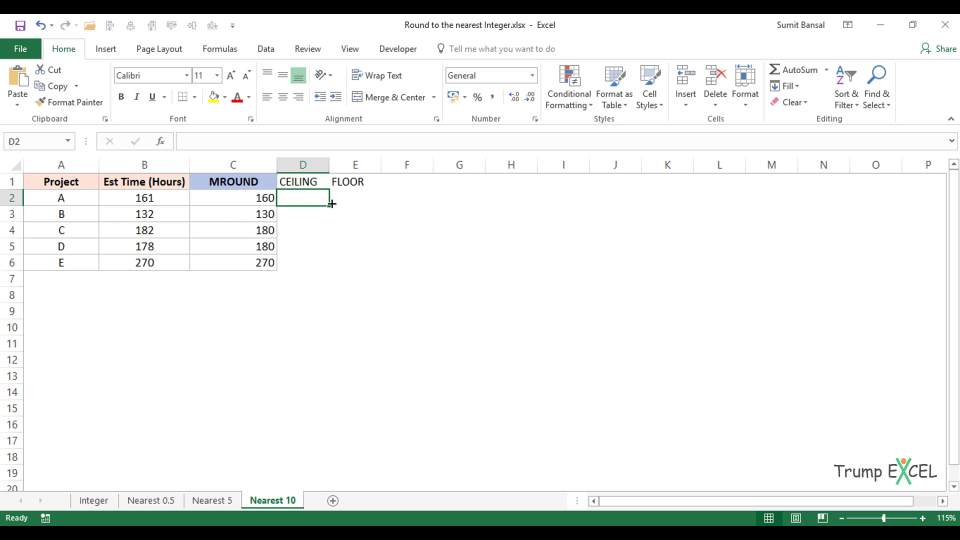
- Enter =CEILING.MATH(B2,10) in cell D2 and fill the formula down to D6
{"action": "type", "text": "=CEI"}
{"action": "key", "text": "Tab"}
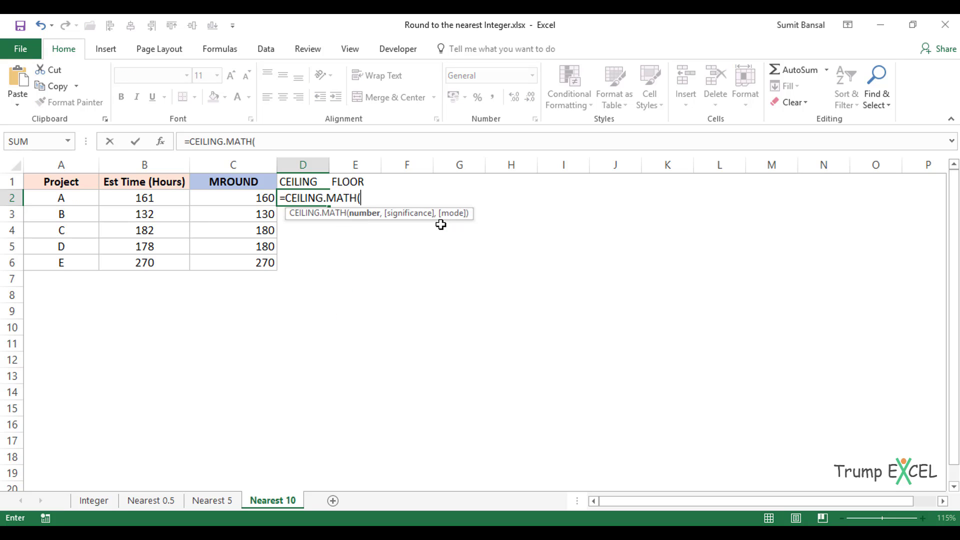
{"action": "type", "text": "B2,"}
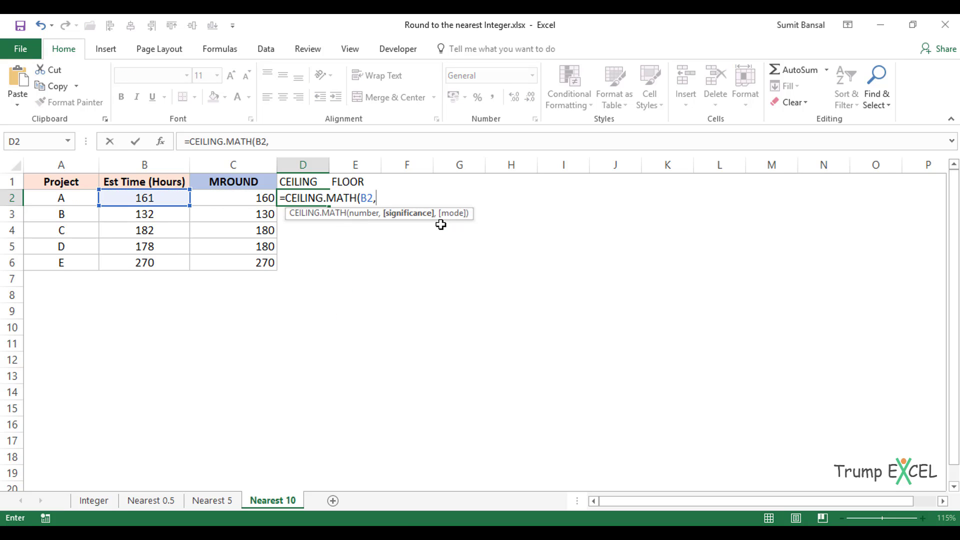
{"action": "type", "text": "10)"}
{"action": "key", "text": "Return"}
{"action": "key", "text": "Up"}
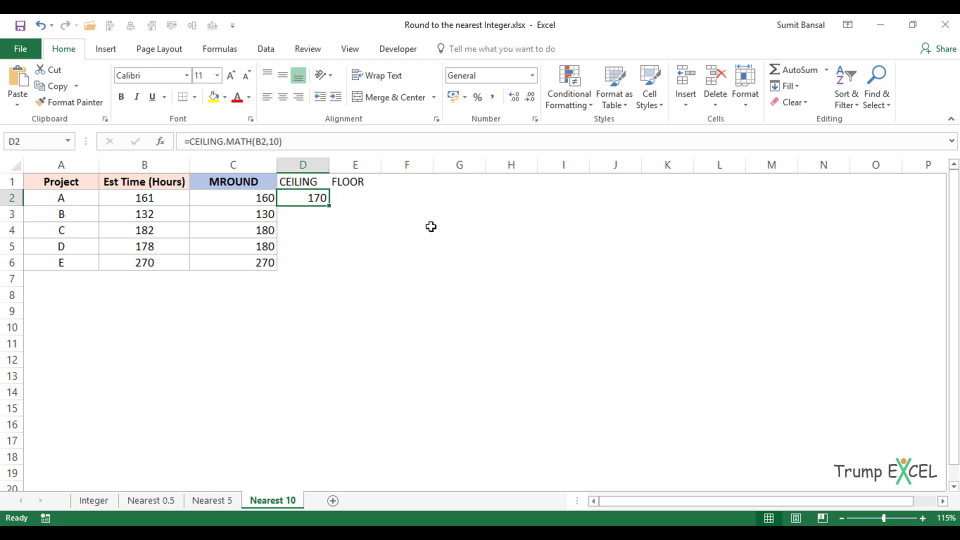
{"action": "double_click", "coordinate": [332, 208]}
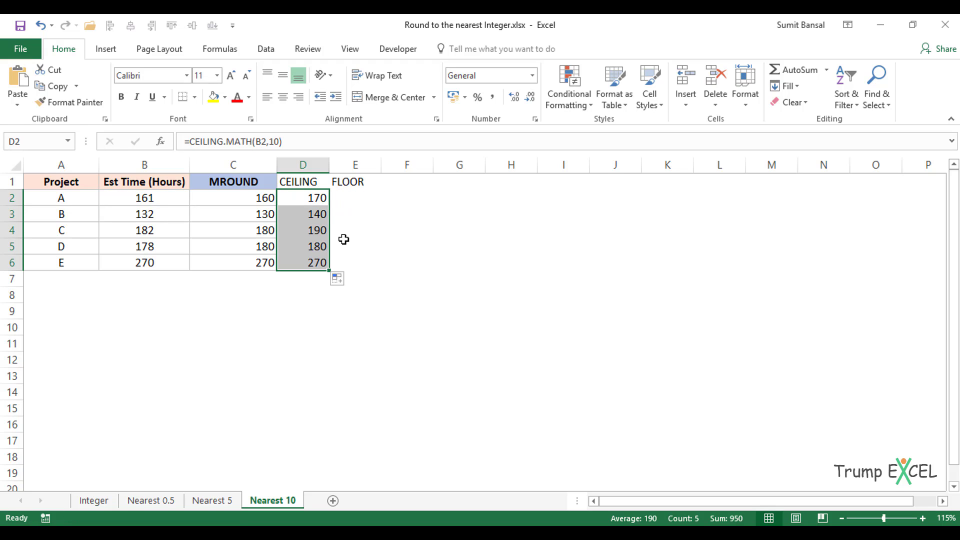
- Enter a FLOOR.MATH formula in cell E2 that rounds down project A's estimated time in B2
{"action": "left_click", "coordinate": [353, 195]}
{"action": "type", "text": "=fl"}
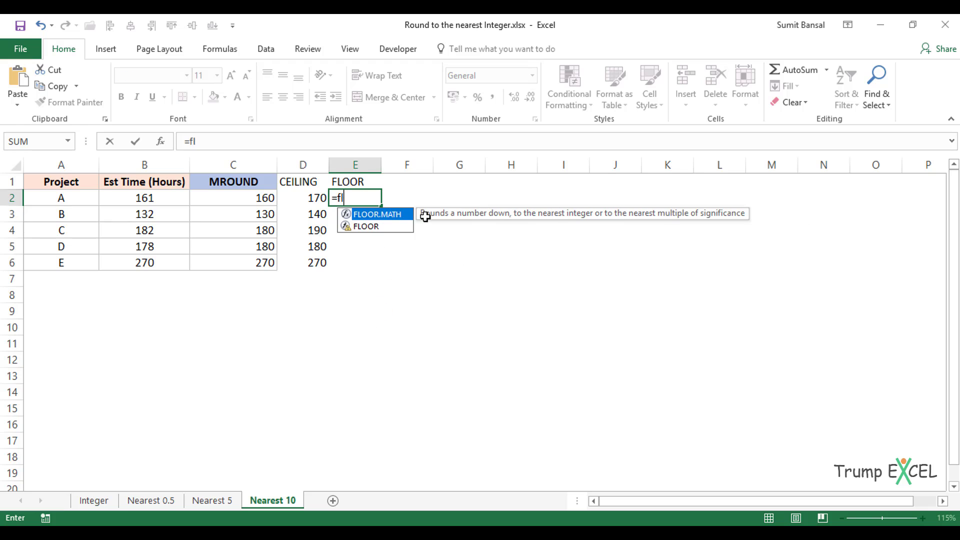
{"action": "type", "text": "oo"}
{"action": "key", "text": "Down"}
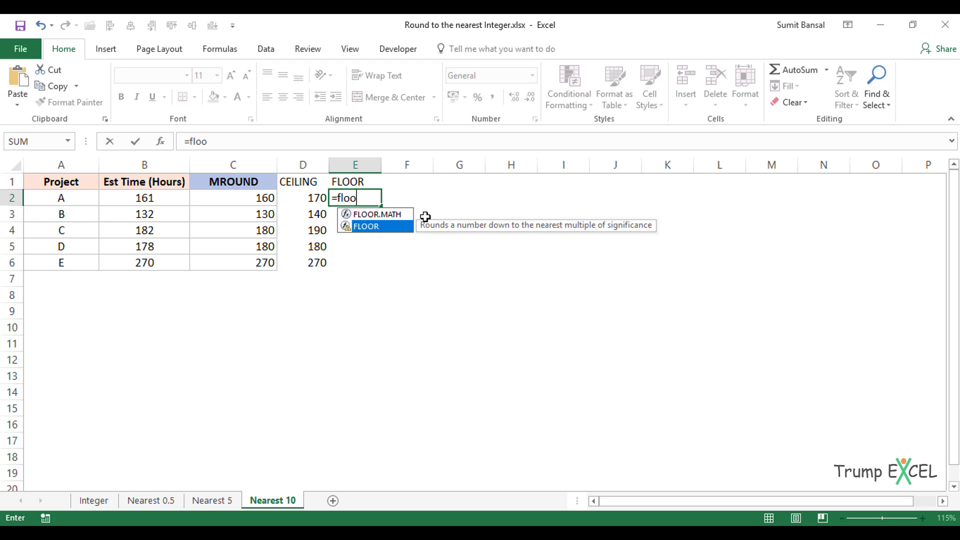
{"action": "key", "text": "Up"}
{"action": "key", "text": "Tab"}
{"action": "key", "text": "Left"}
{"action": "key", "text": "Left"}
{"action": "key", "text": "Left"}
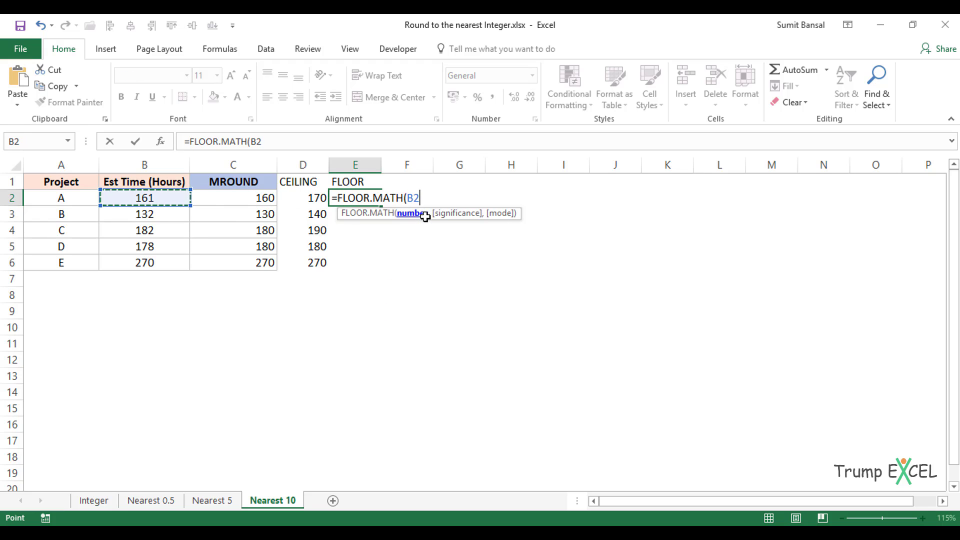
{"action": "type", "text": ":B"}
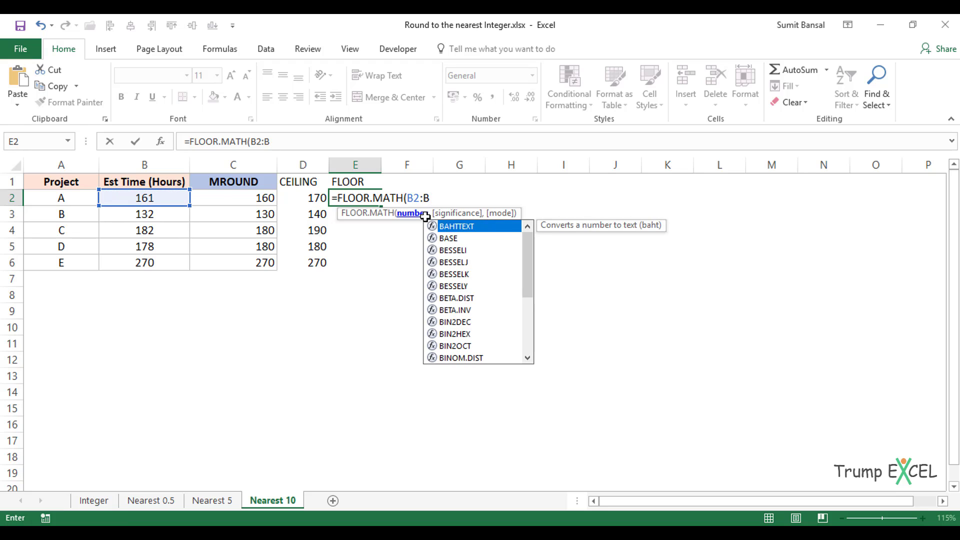
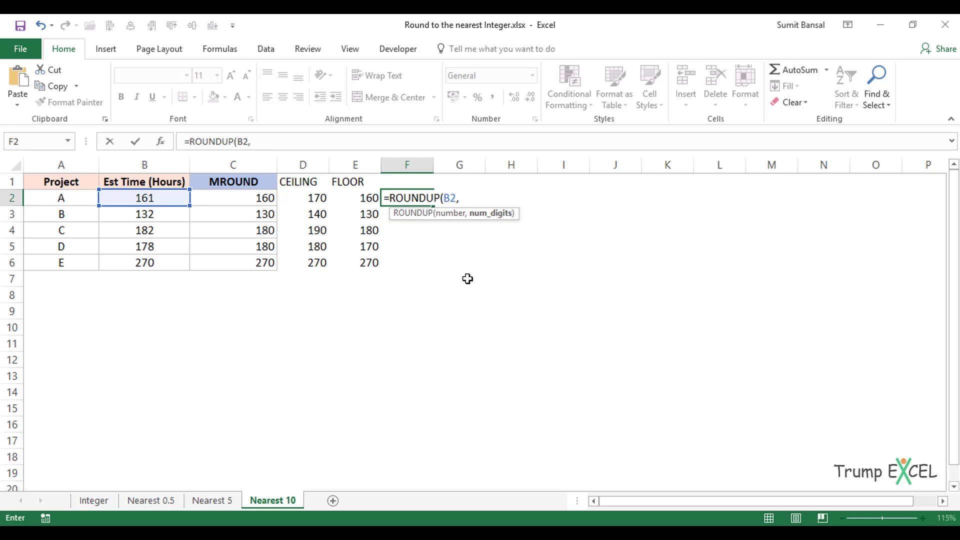
- Complete the formula =ROUNDUP(B2,-1) in cell F2 and fill it down to F6
{"action": "type", "text": "-1)"}
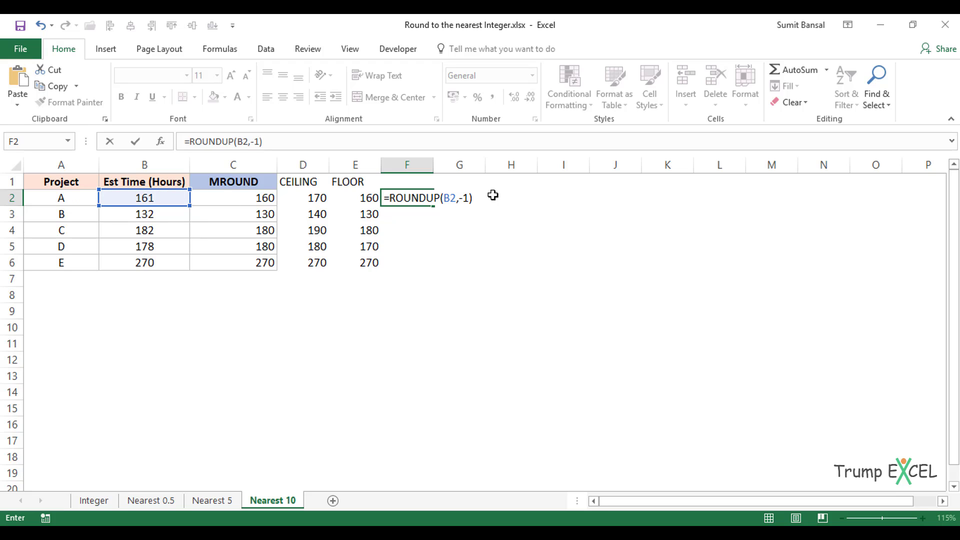
{"action": "key", "text": "Return"}
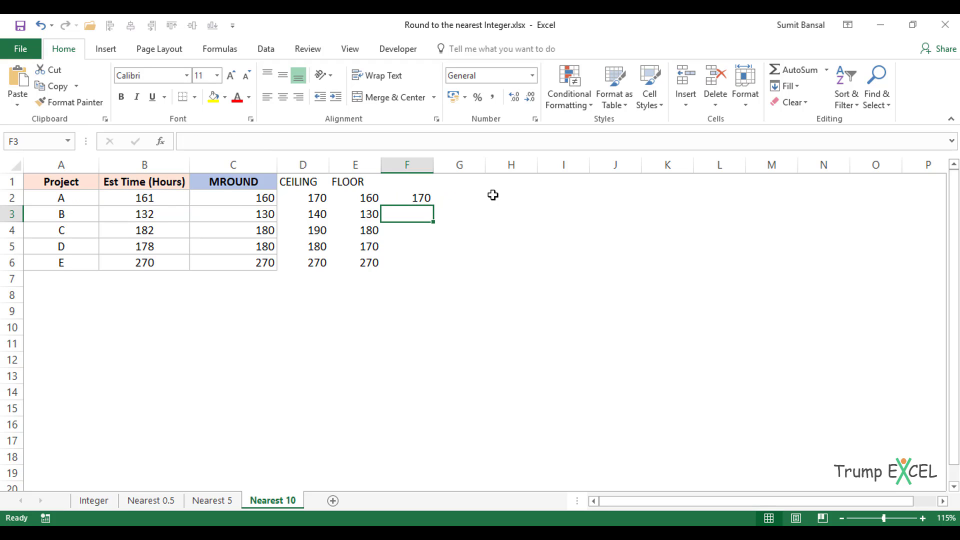
{"action": "left_click", "coordinate": [420, 198]}
{"action": "double_click", "coordinate": [434, 205]}
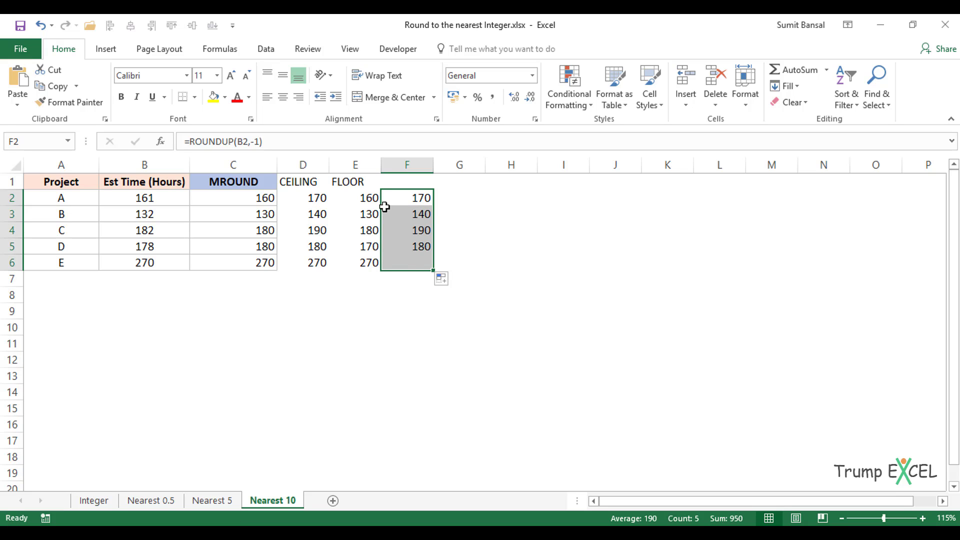
{"action": "left_click", "coordinate": [459, 198]}
{"action": "type", "text": "ROU"}
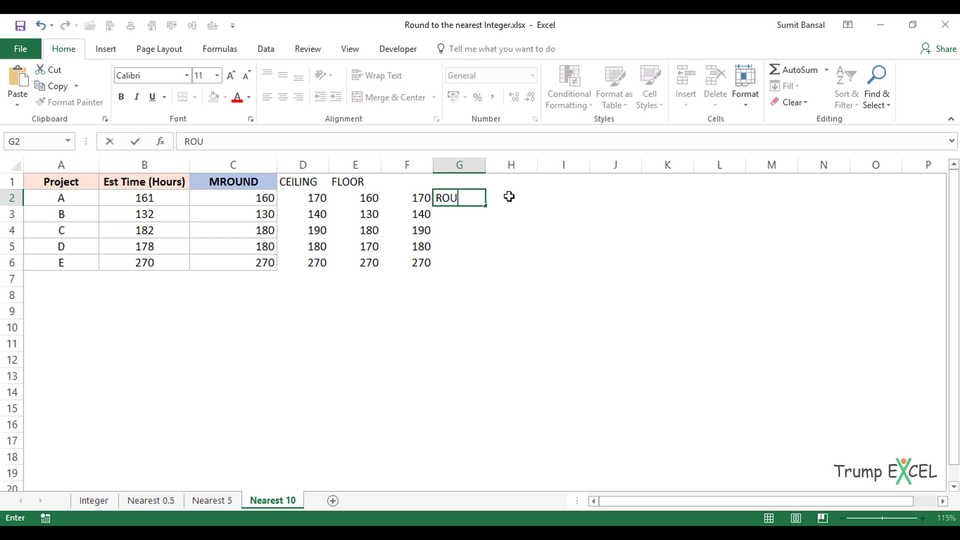
{"action": "key", "text": "BackSpace"}
{"action": "key", "text": "BackSpace"}
{"action": "key", "text": "BackSpace"}
{"action": "type", "text": "+ROUN"}
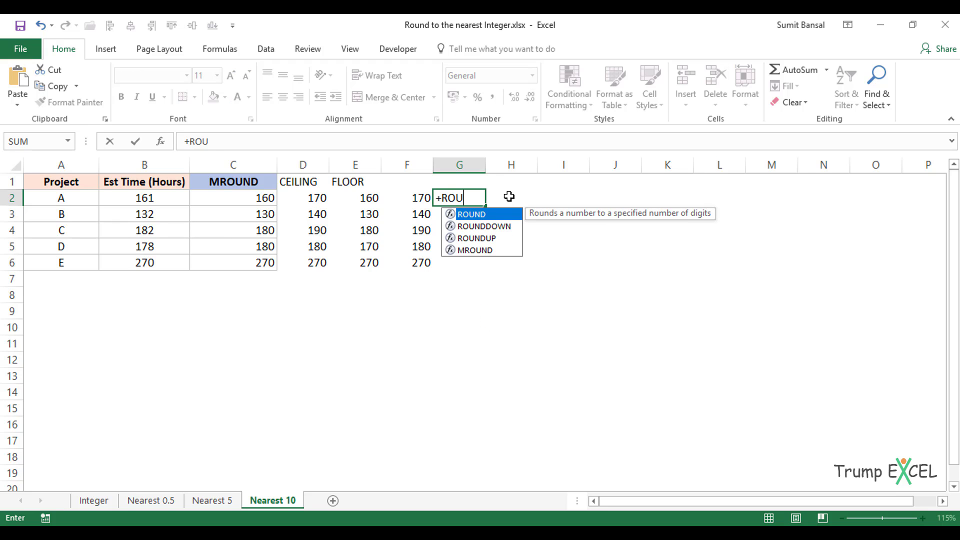
{"action": "key", "text": "BackSpace"}
{"action": "key", "text": "Escape"}
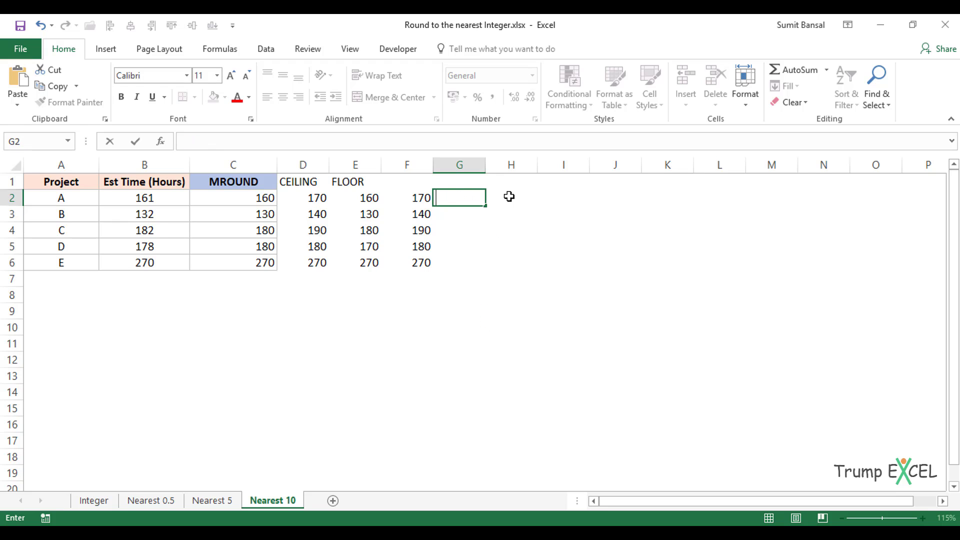
- Enter =ROUNDDOWN(B2,-1) in cell G2 and fill the formula down to G6
{"action": "type", "text": "=ROUNDD"}
{"action": "key", "text": "Tab"}
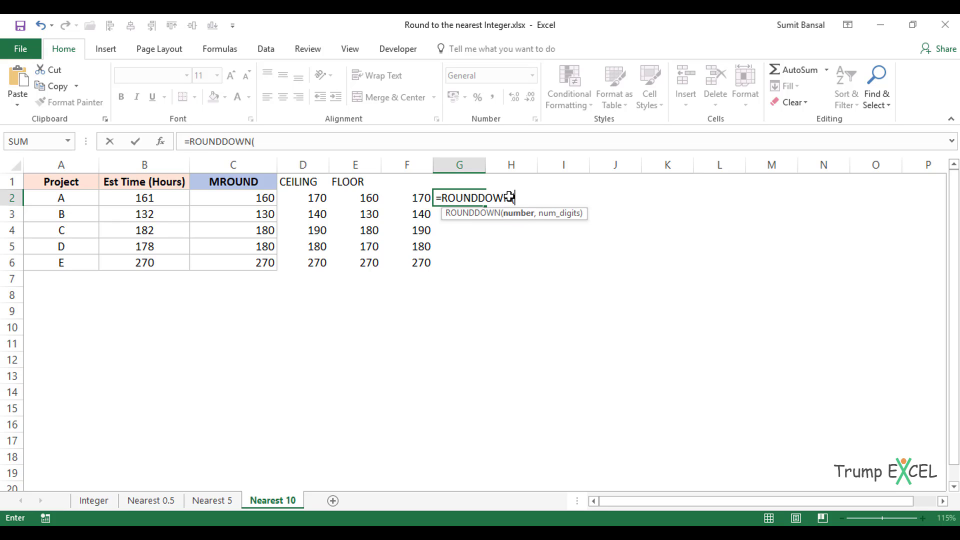
{"action": "key", "text": "Left"}
{"action": "key", "text": "Left"}
{"action": "key", "text": "Left"}
{"action": "key", "text": "Left"}
{"action": "key", "text": "Left"}
{"action": "type", "text": ","}
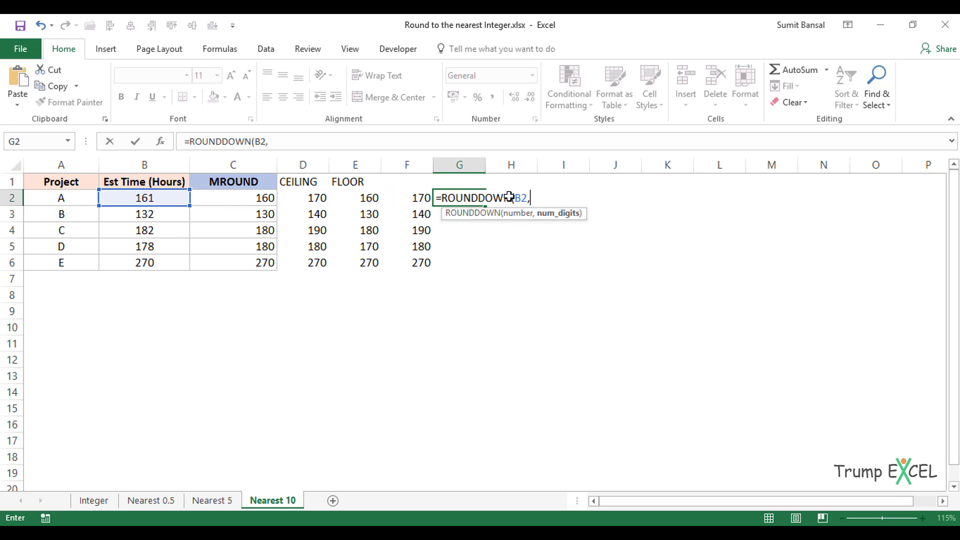
{"action": "type", "text": "-1)"}
{"action": "key", "text": "Return"}
{"action": "key", "text": "Up"}
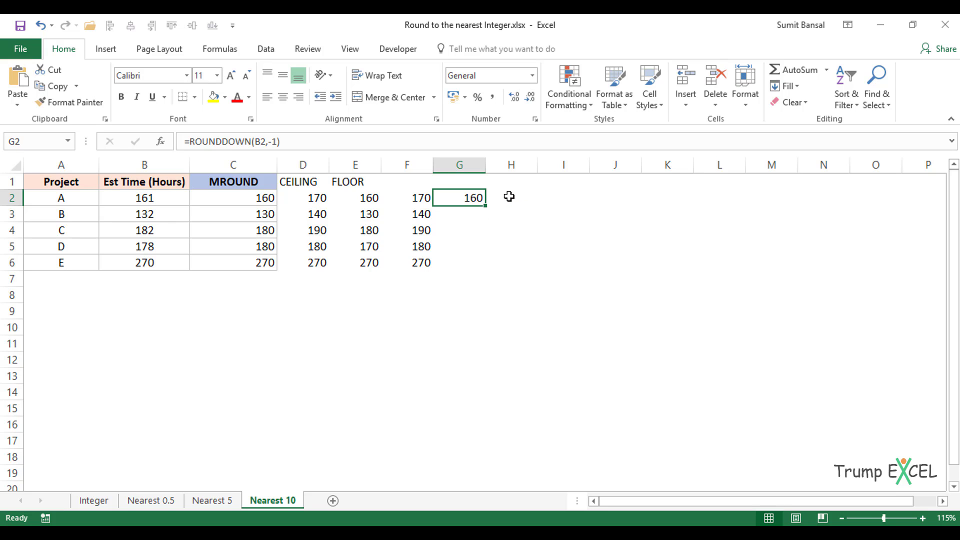
{"action": "double_click", "coordinate": [485, 205]}
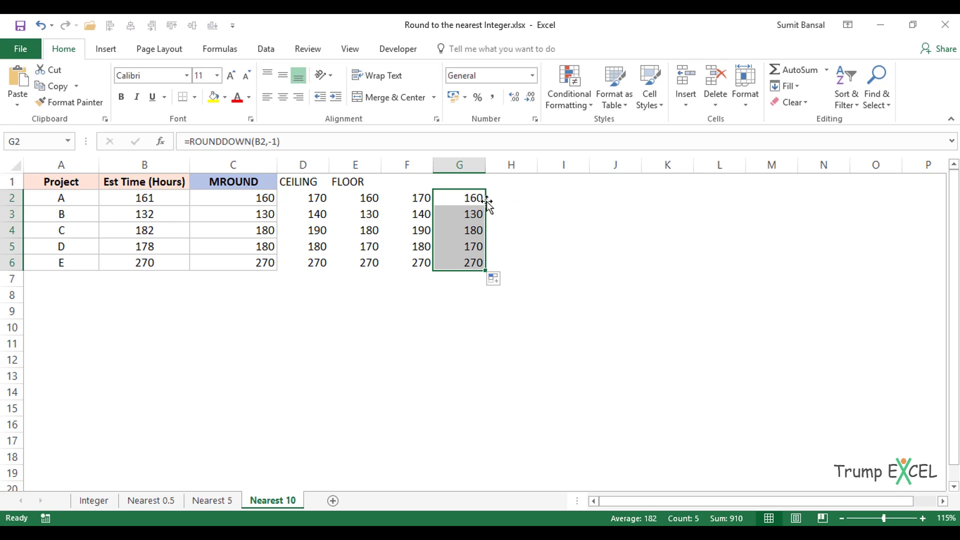
- Examine the ROUNDUP formula in cell F2 and its number-of-digits argument without changing it
{"action": "left_click", "coordinate": [429, 198]}
{"action": "double_click", "coordinate": [429, 198]}
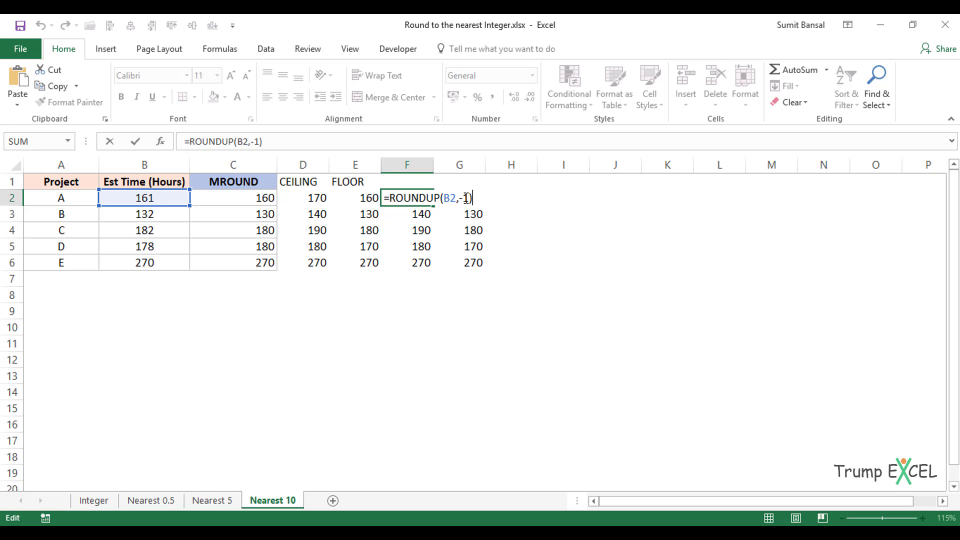
{"action": "key", "text": "ctrl+Return"}
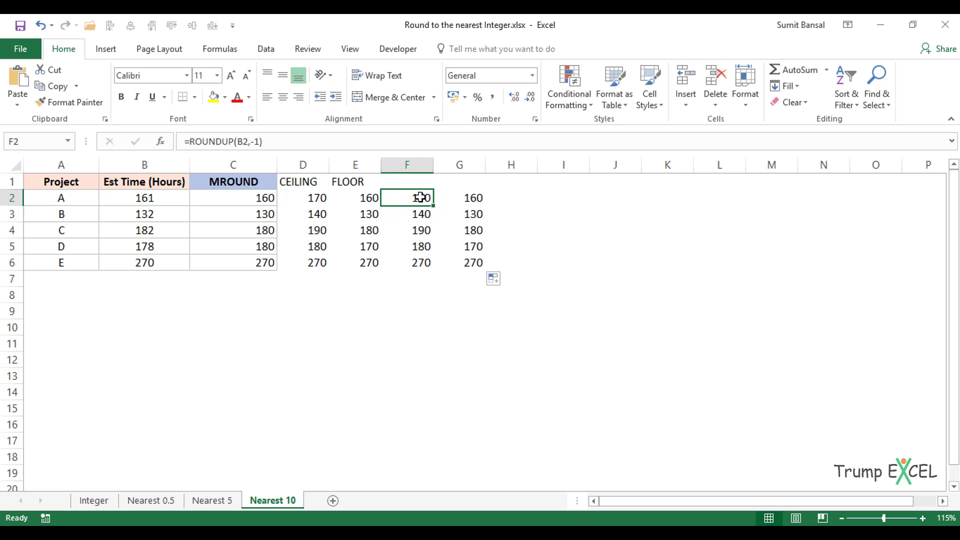